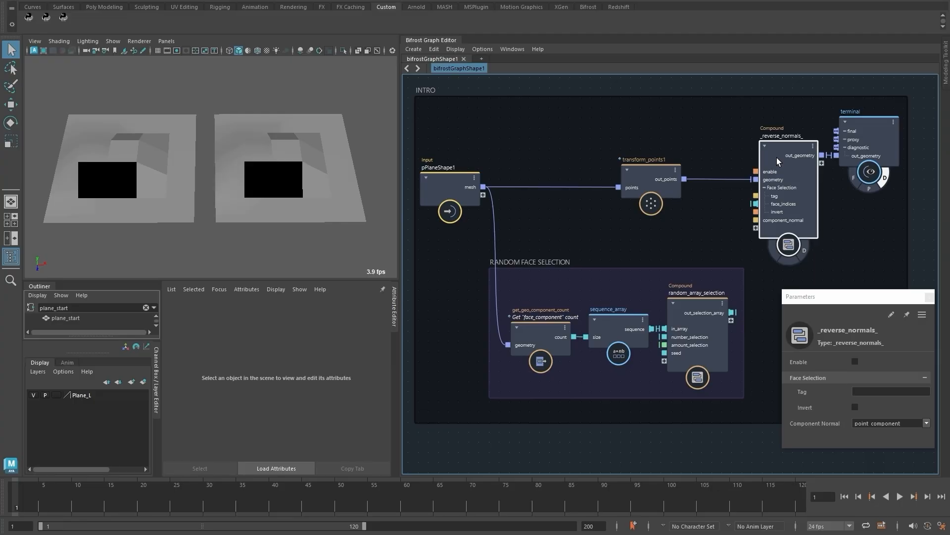
Select the starting plane to inspect its flip component tag, and clear the selection.
click(124, 150)
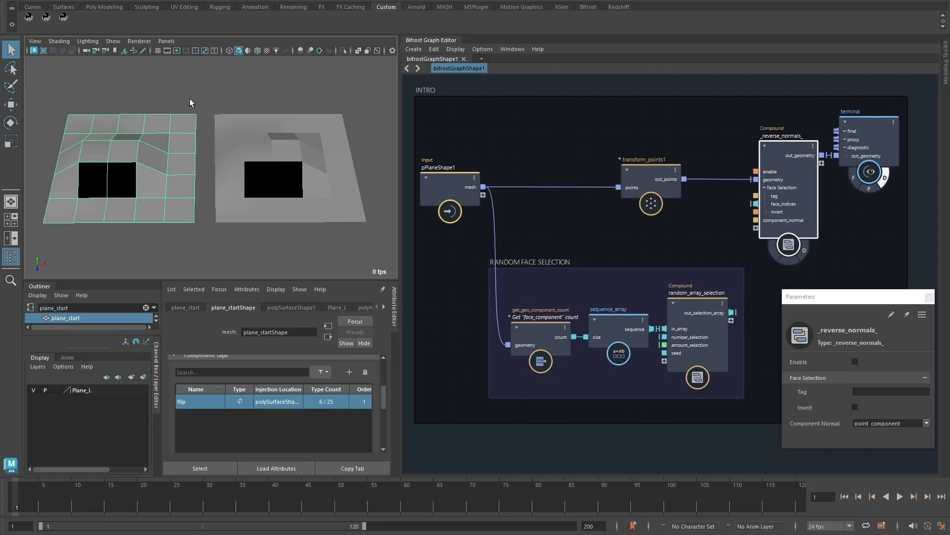
click(213, 127)
click(206, 129)
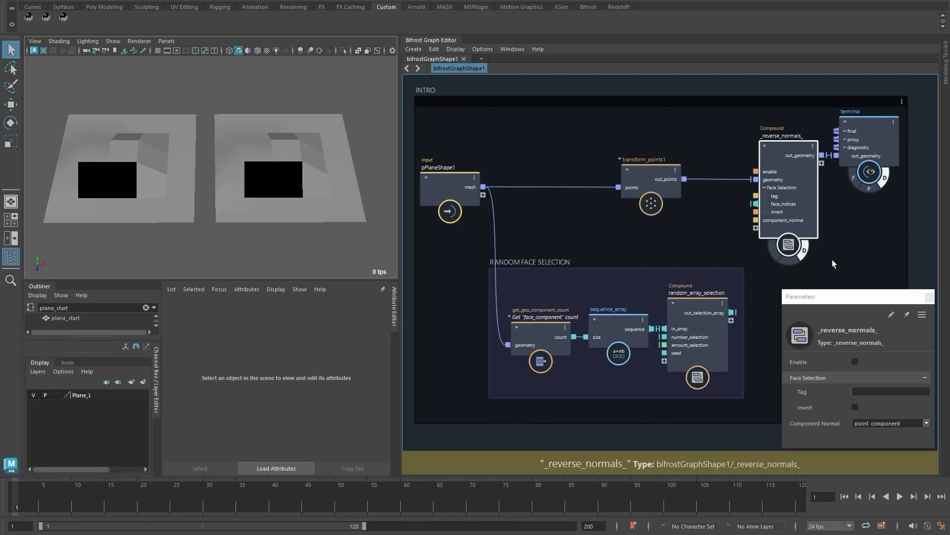
Set Component Normal of _reverse_normals_ to face_component and finally to face_vertex_component, and enable the reversal.
click(925, 423)
click(881, 438)
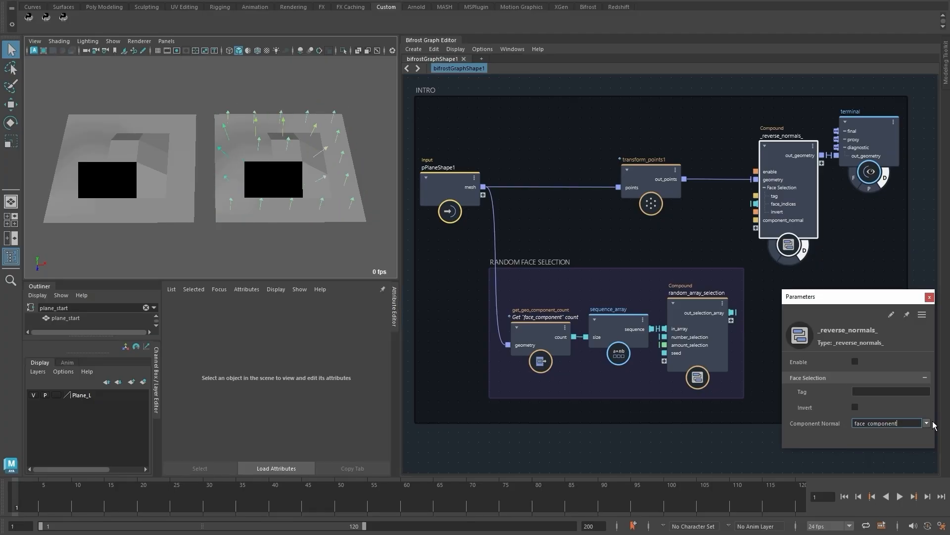
click(905, 423)
click(902, 444)
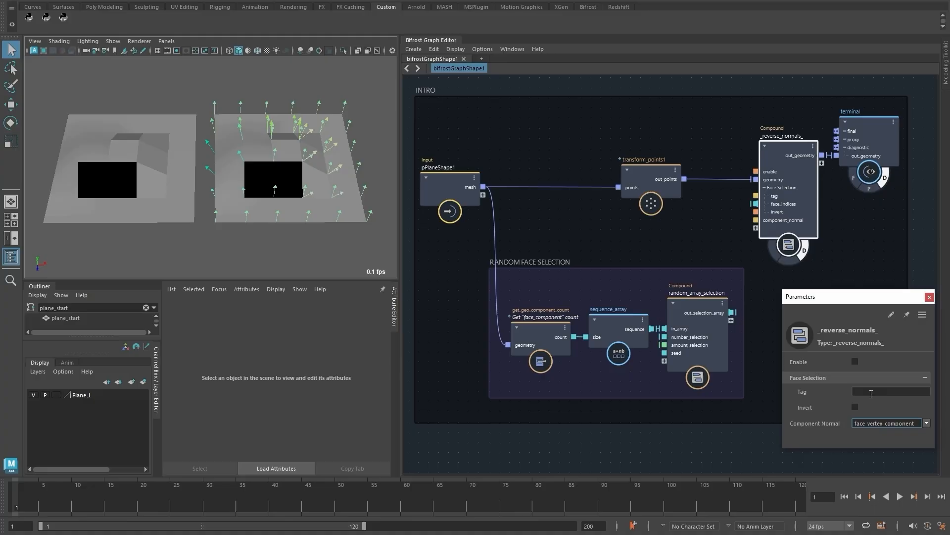
click(855, 361)
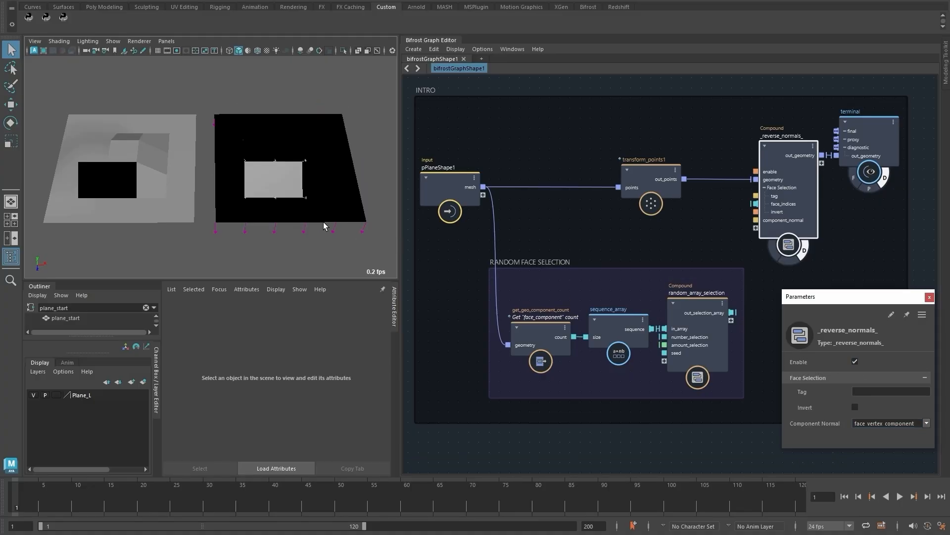
alt+drag(325, 226, 275, 193)
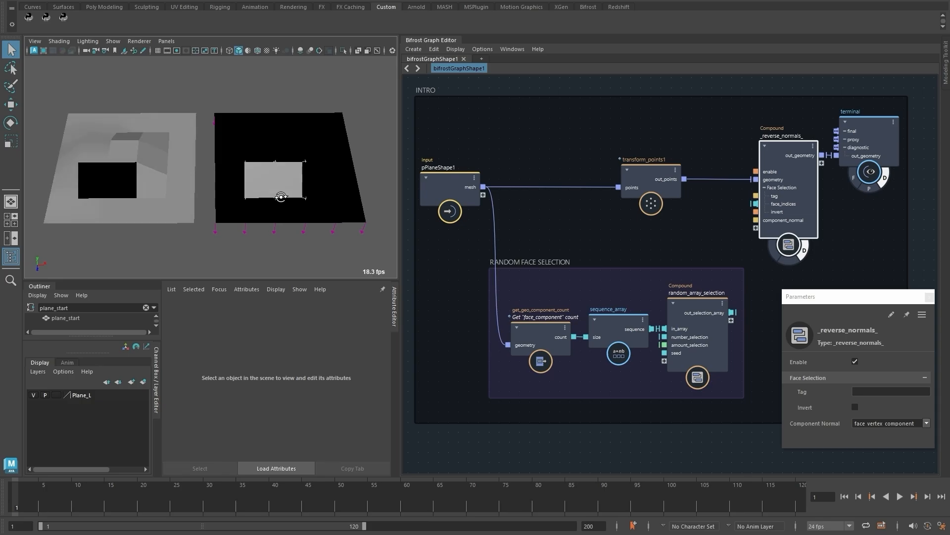
Restrict the normal reversal to the plane's faces tagged flip, and switch Invert on and back off.
click(155, 188)
click(241, 401)
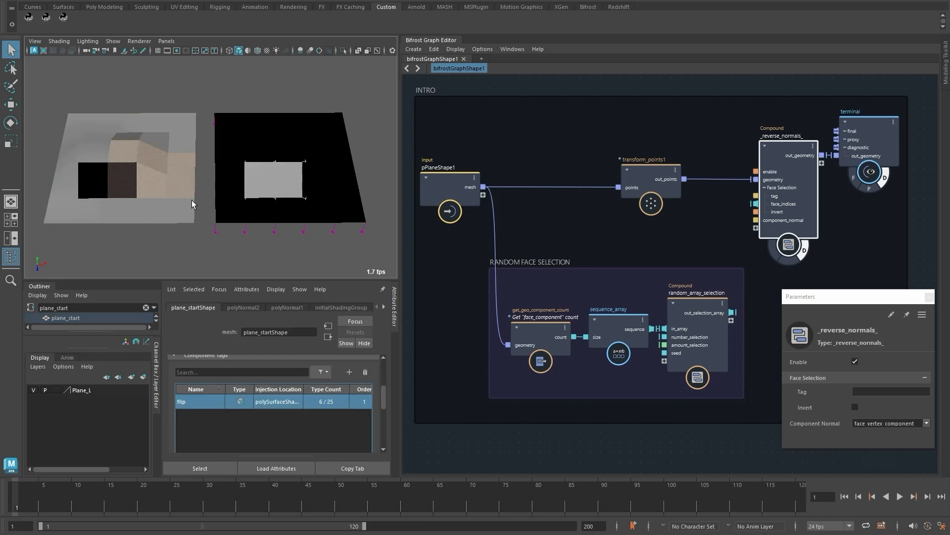
click(862, 390)
text(fl)
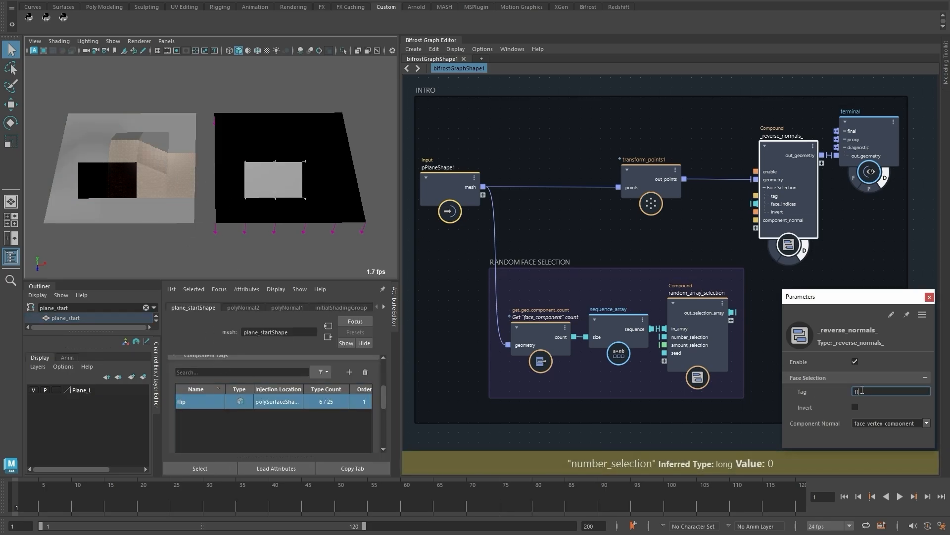
text(ip)
key(Return)
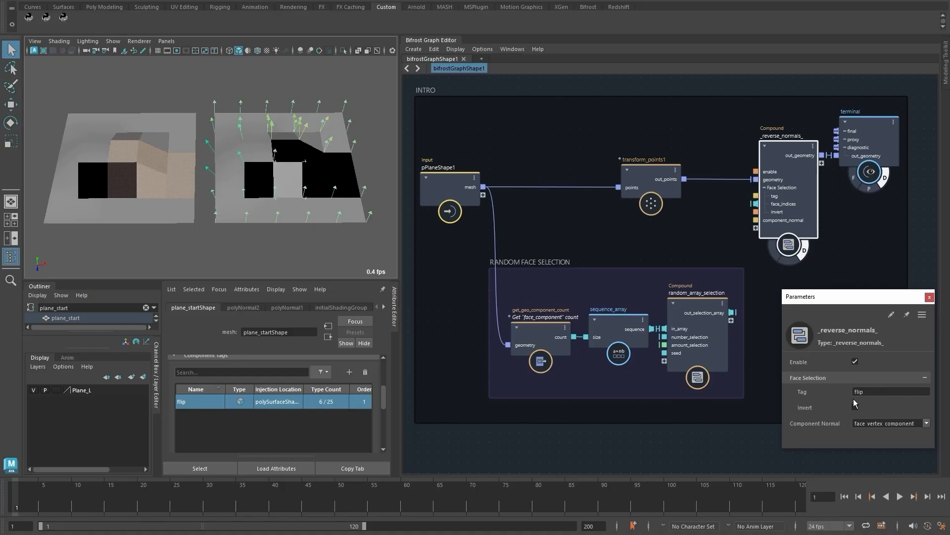
click(855, 408)
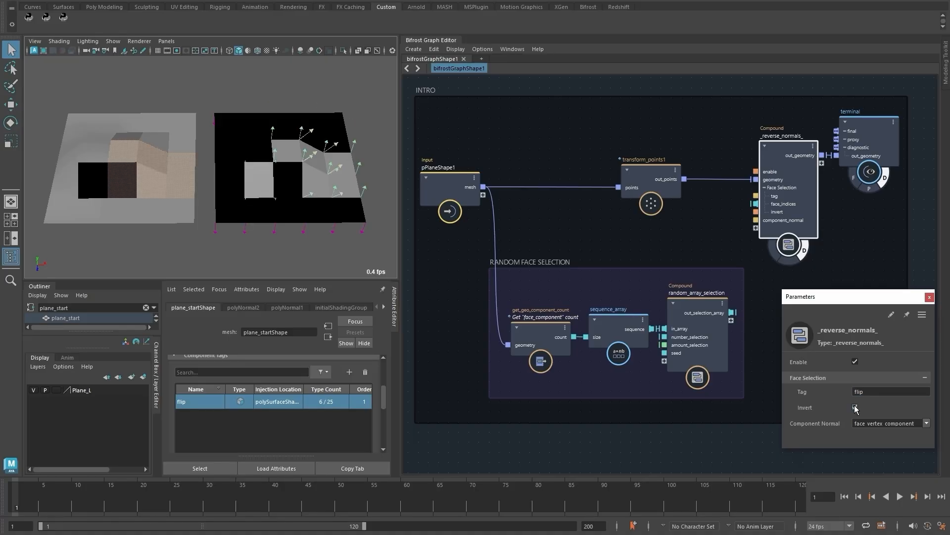
click(856, 407)
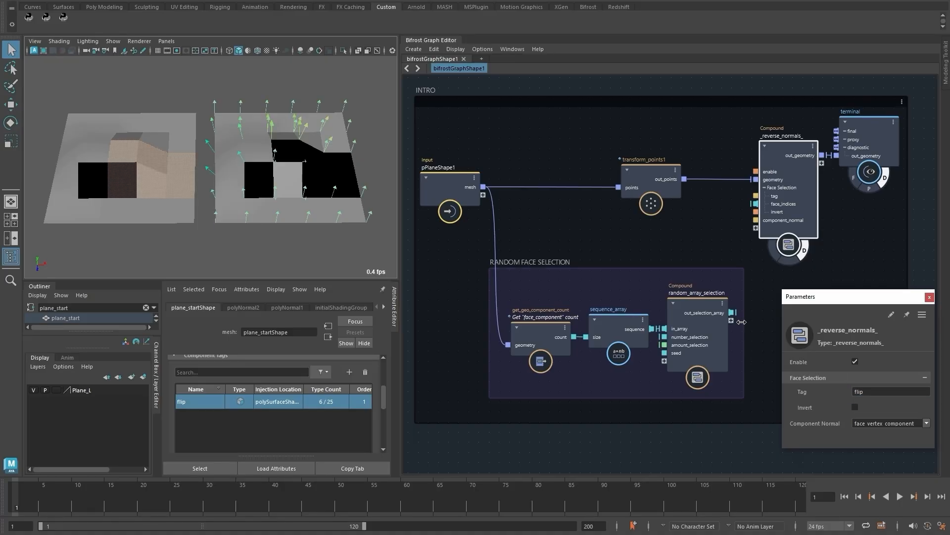
Connect out_selection_array of random_array_selection to face_indices of _reverse_normals_, and set Component Normal to face_component.
drag(732, 312, 756, 204)
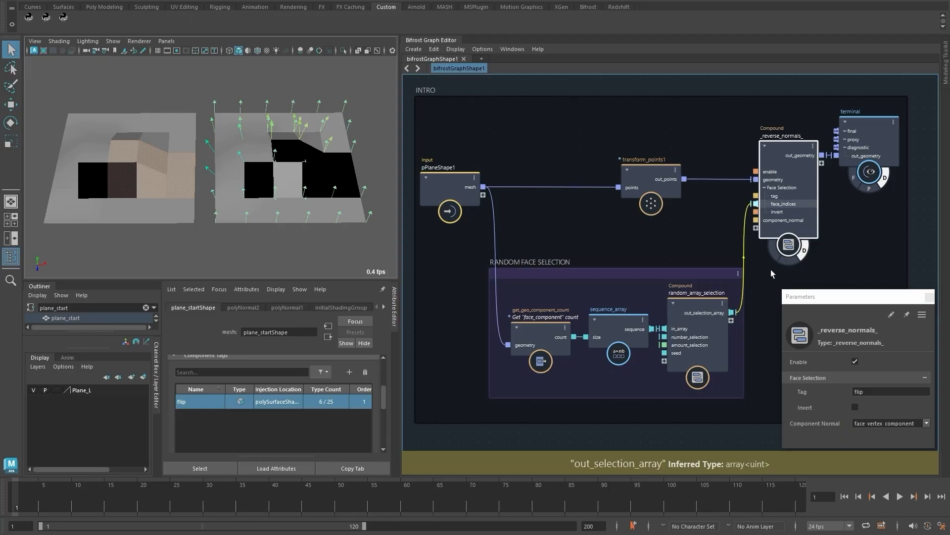
click(926, 423)
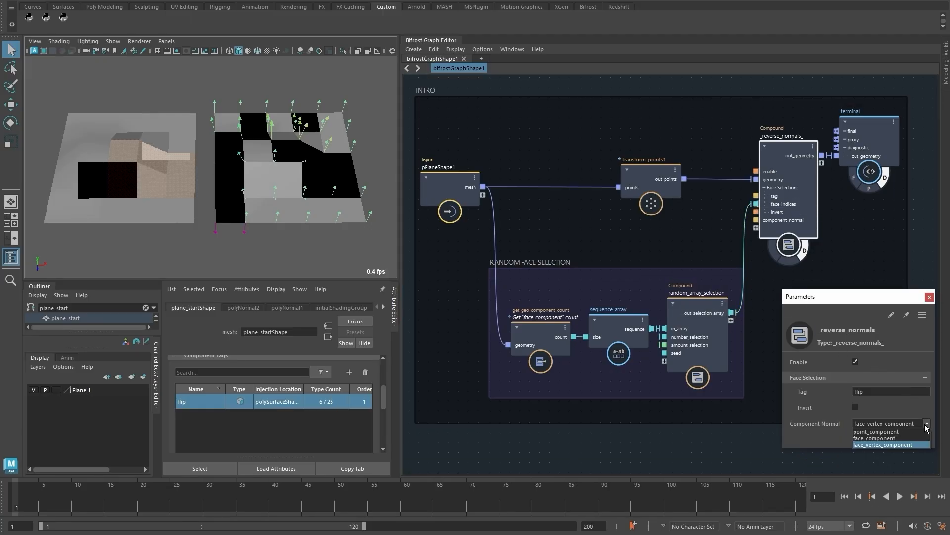
click(901, 440)
Set the Seed of random_array_selection to 74.
click(699, 310)
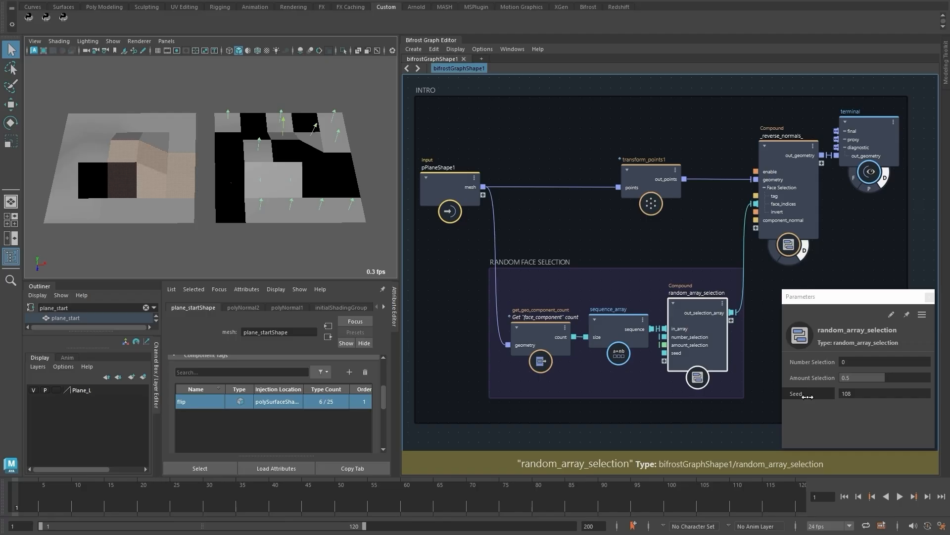
drag(805, 397, 787, 399)
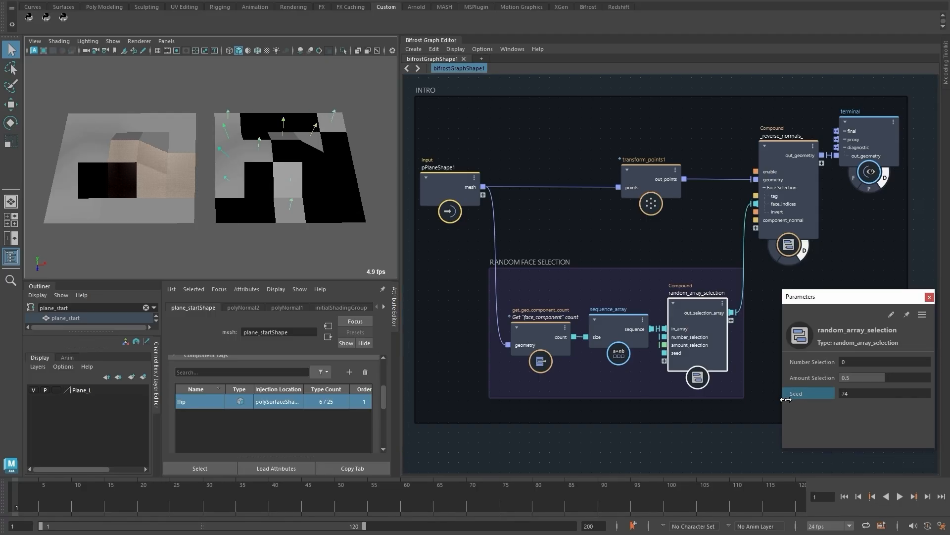
mouse_move(292, 229)
alt+mouse_down()
mouse_move(293, 115)
mouse_move(293, 225)
alt+mouse_up()
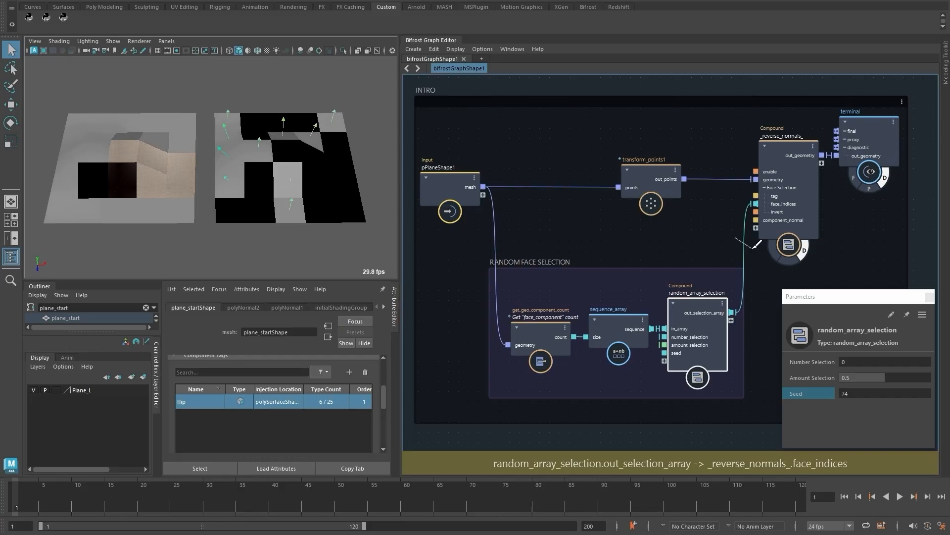
Cut the random selection's link to face_indices, and hide the INTRO diagnostics together with the Plane_L layer.
ctrl+alt+shift+drag(735, 237, 751, 248)
click(805, 251)
click(884, 177)
click(32, 389)
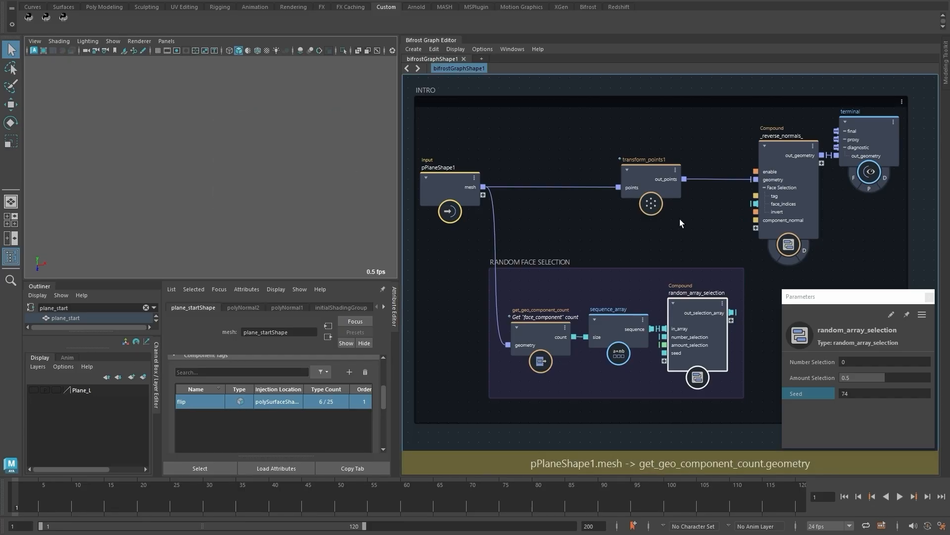
Display the diagnostics of the REVERSE NORMALS WORKS section and bring up the reverse_face_view parameters.
alt+middle_drag(855, 225, 622, 235)
alt+middle_drag(747, 221, 409, 236)
scroll(555, 214, up, 1)
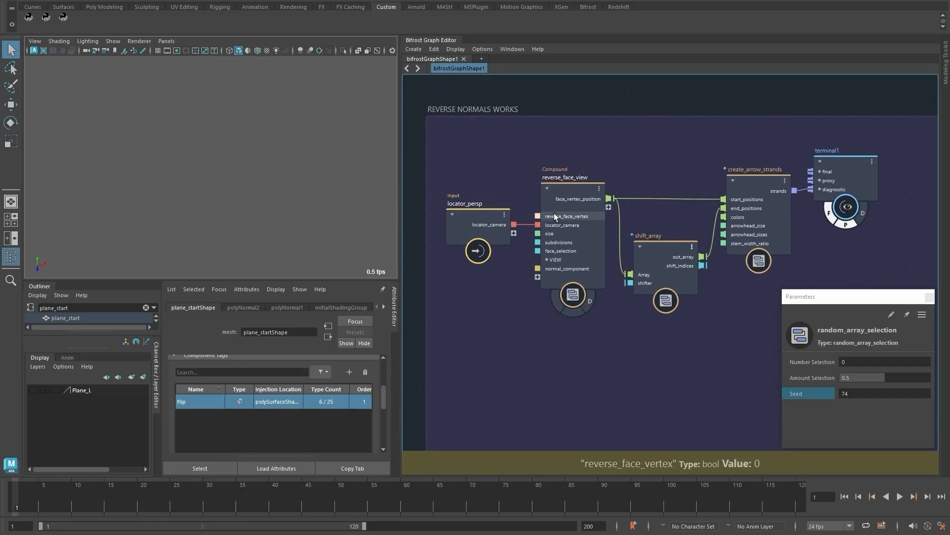
click(555, 215)
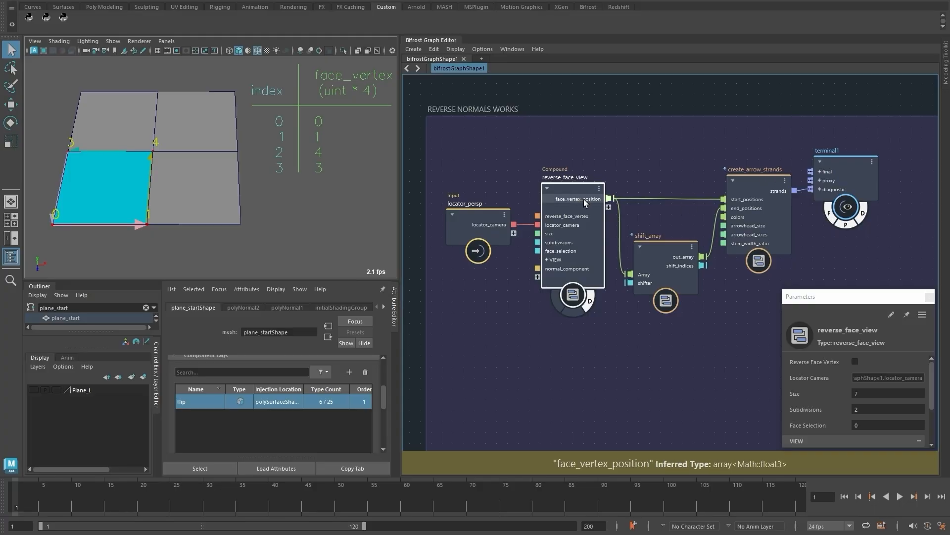
Select shift_array and examine the face-vertex arrows around the face in wireframe display.
click(658, 245)
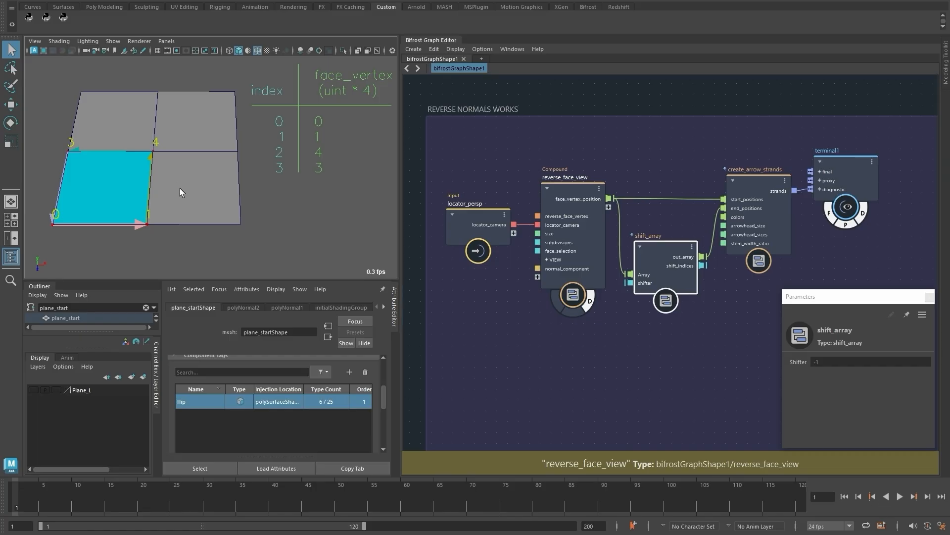
key(4)
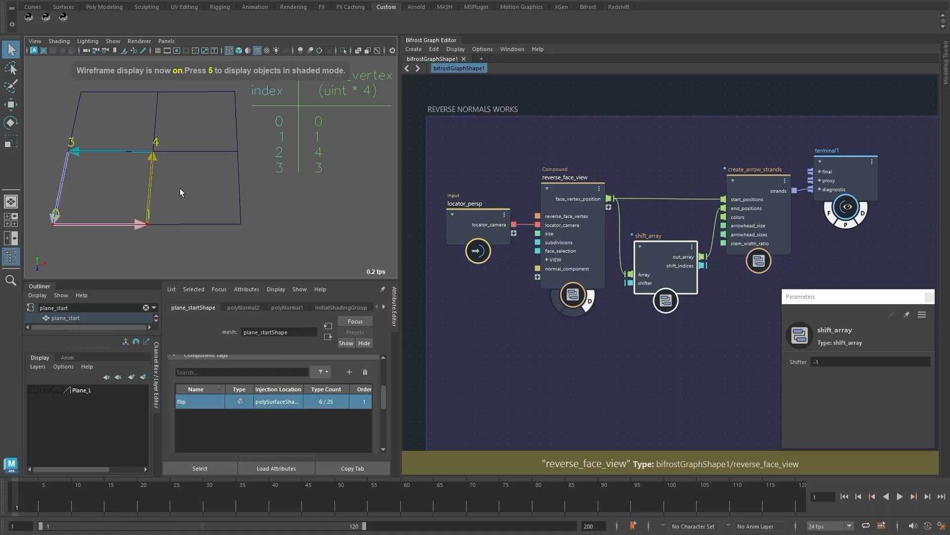
alt+drag(147, 208, 174, 174)
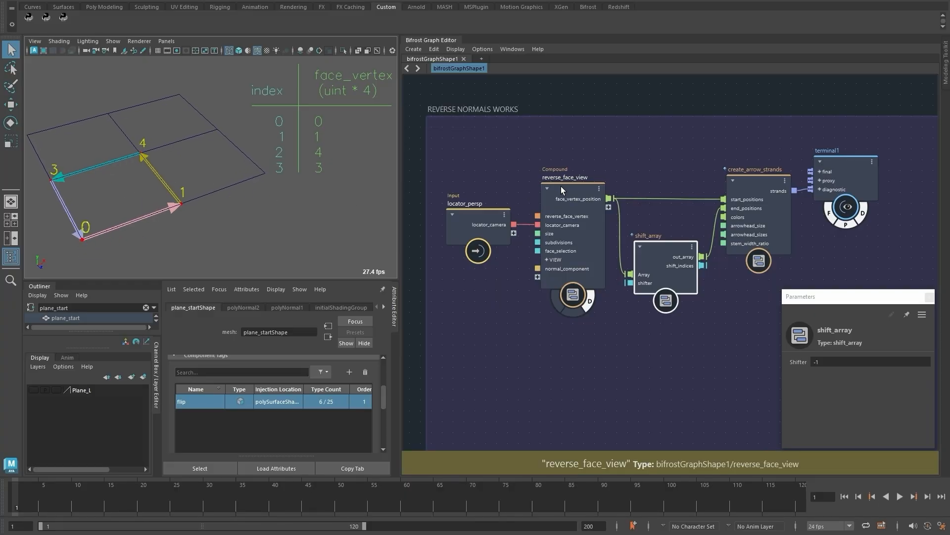
Enable Reverse Face Vertex and Show Normals on reverse_face_view.
click(574, 233)
click(855, 362)
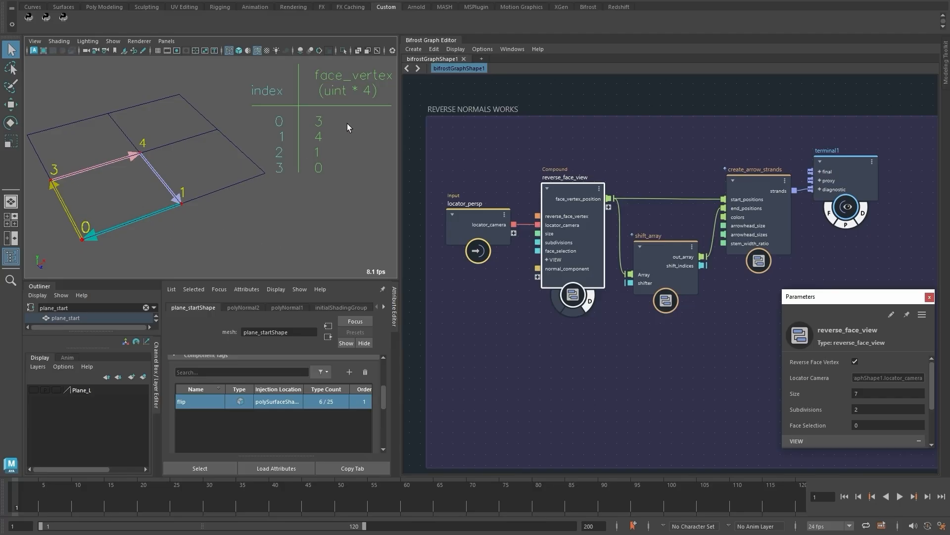
alt+right_drag(218, 175, 230, 177)
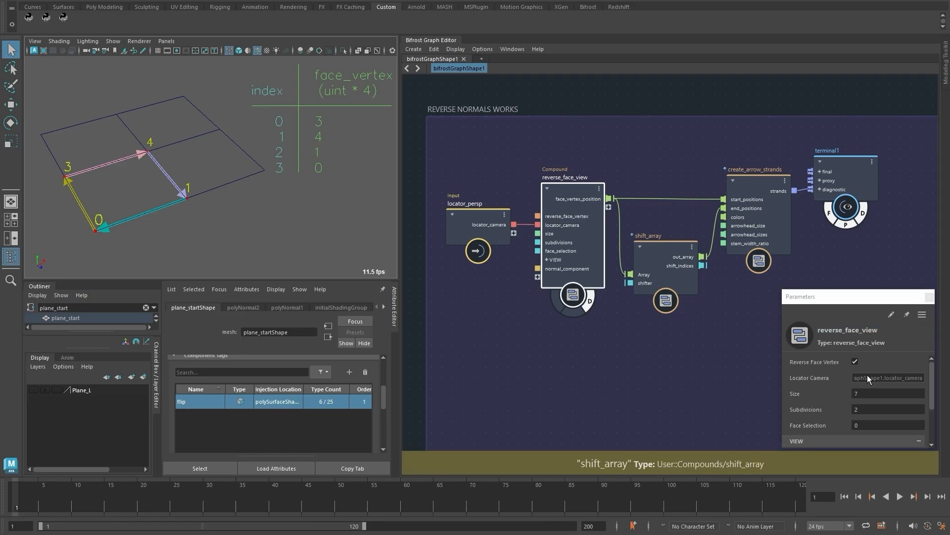
scroll(867, 378, down, 3)
click(855, 426)
alt+right_drag(259, 210, 248, 211)
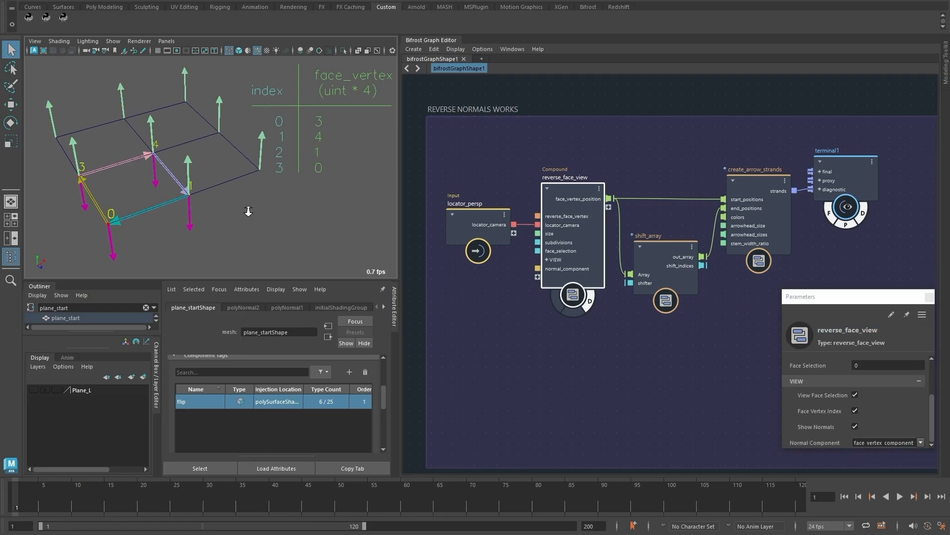
Return the viewport to shaded display and turn off View Face Selection on reverse_face_view.
mouse_move(249, 211)
alt+mouse_down()
mouse_move(260, 201)
mouse_move(235, 210)
mouse_move(239, 153)
mouse_move(245, 205)
alt+mouse_up()
key(5)
click(854, 395)
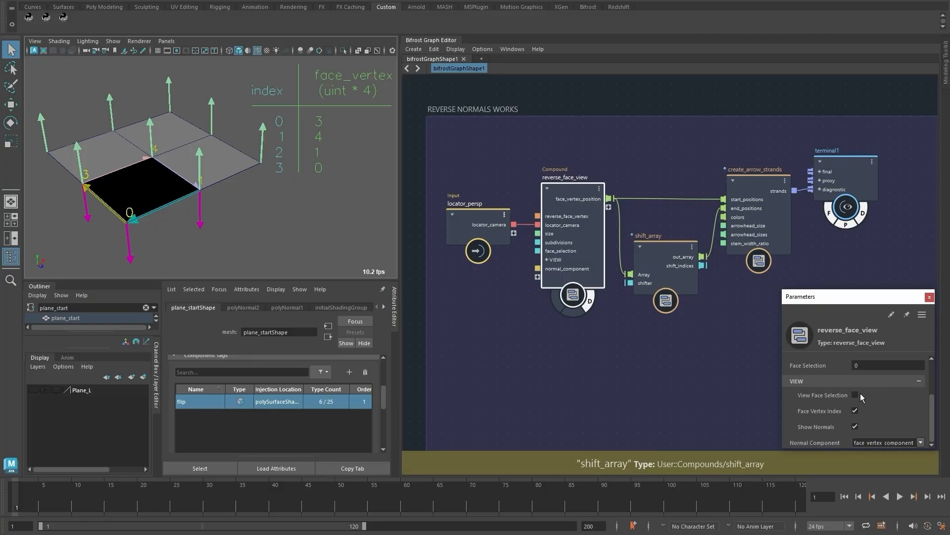
Toggle Reverse Face Vertex on reverse_face_view to compare both orders, leaving it disabled.
scroll(859, 391, up, 3)
click(855, 363)
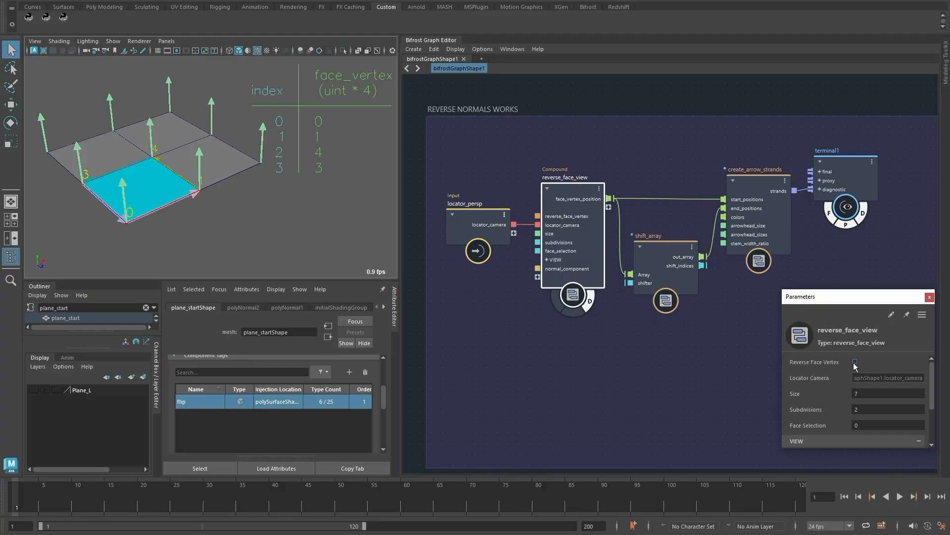
click(854, 363)
click(854, 363)
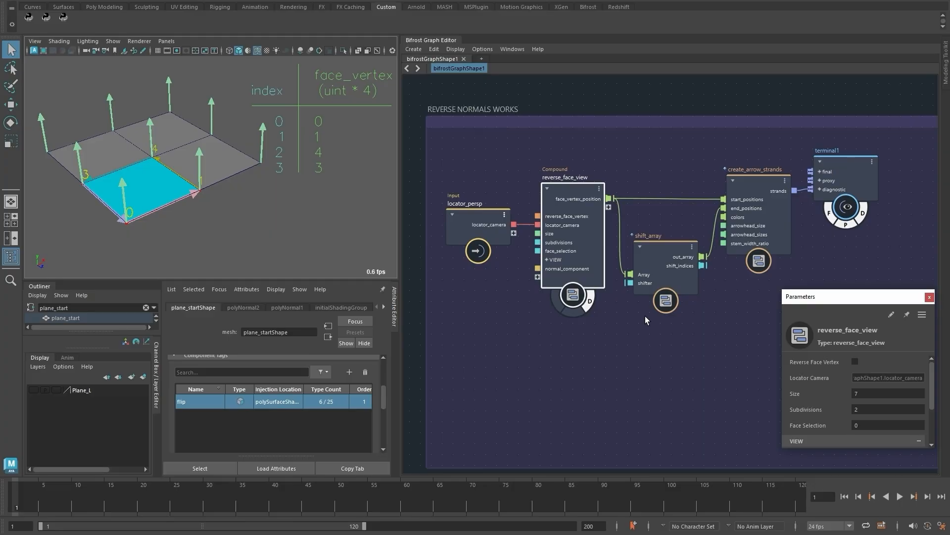
Turn off the diagnostic display of reverse_face_view and terminal1, and go to frame 2.
click(590, 302)
click(862, 213)
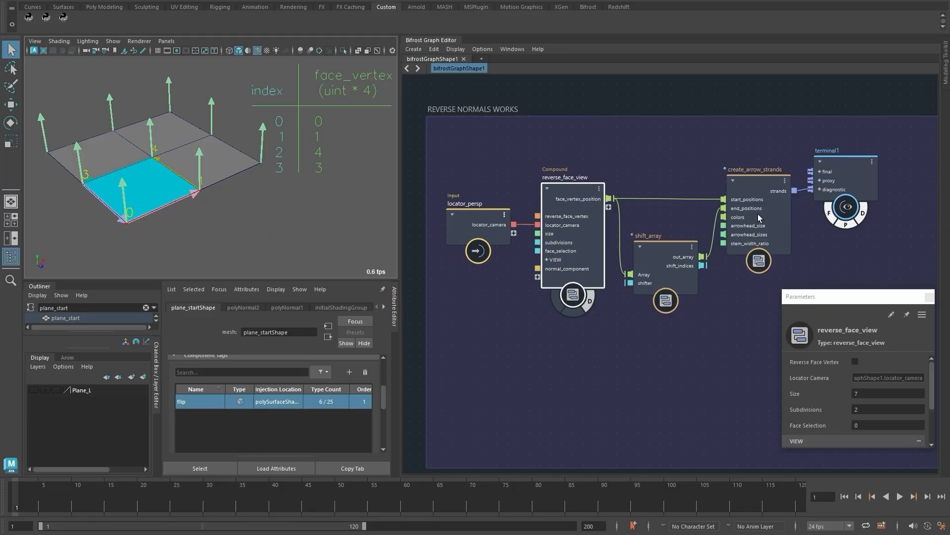
click(23, 495)
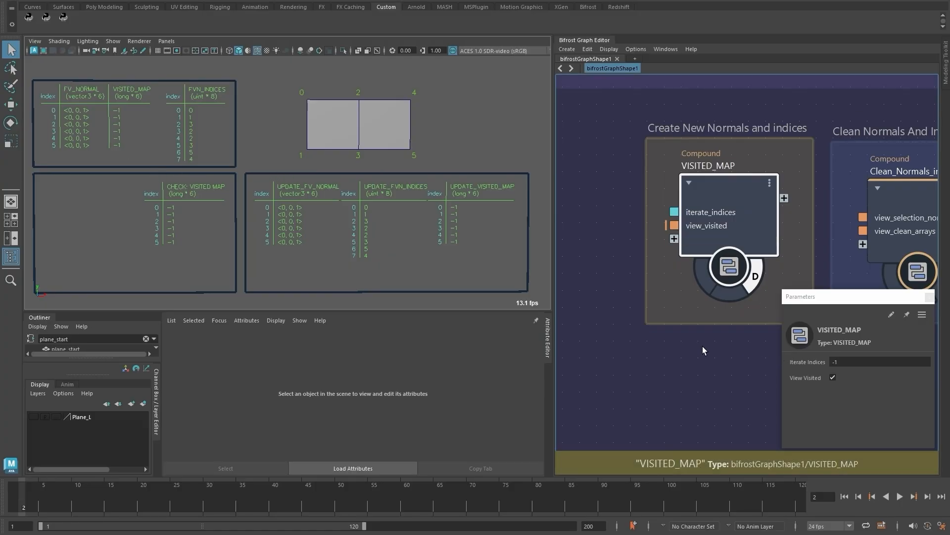
Set Iterate Indices of the VISITED_MAP compound to 0.
middle_drag(703, 346, 648, 339)
double_click(839, 365)
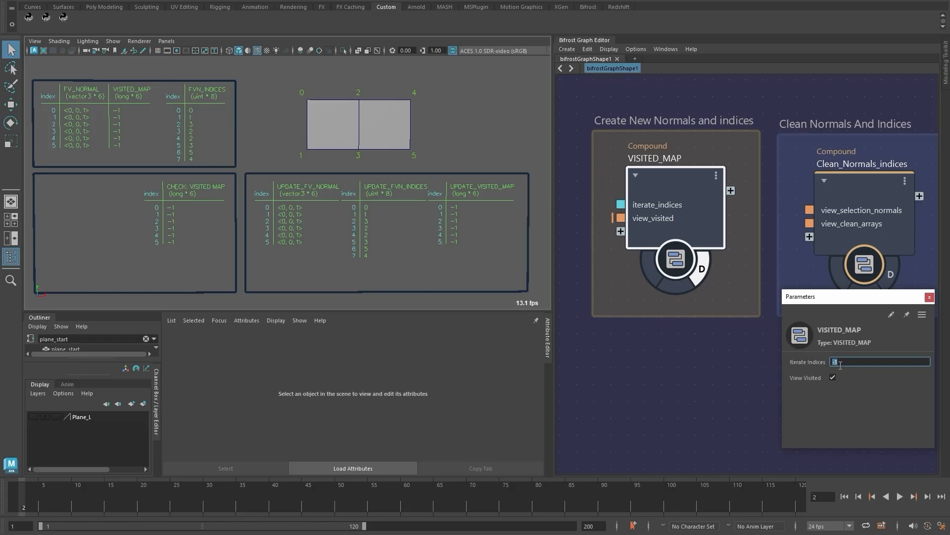
text(0)
key(Return)
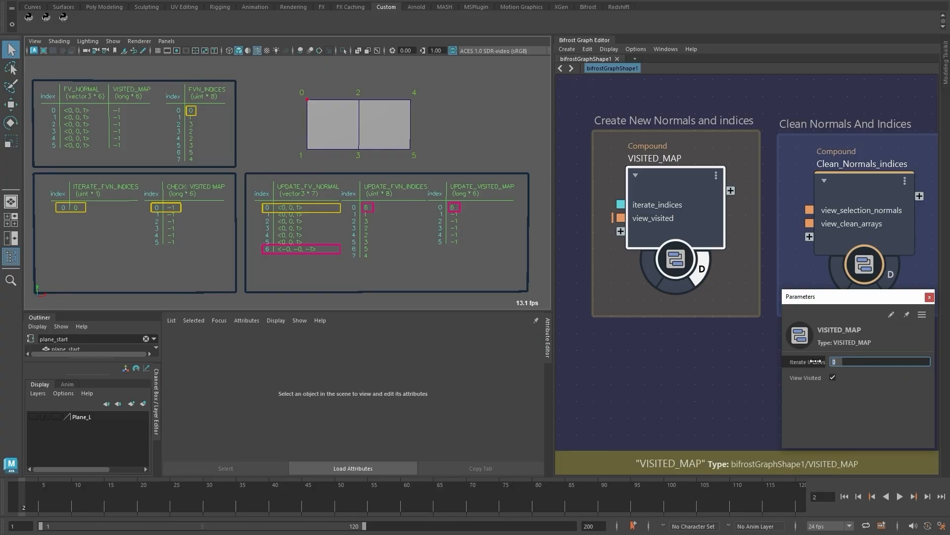
Raise Iterate Indices of VISITED_MAP in stages through 3 and 4 up to 7.
drag(815, 361, 862, 360)
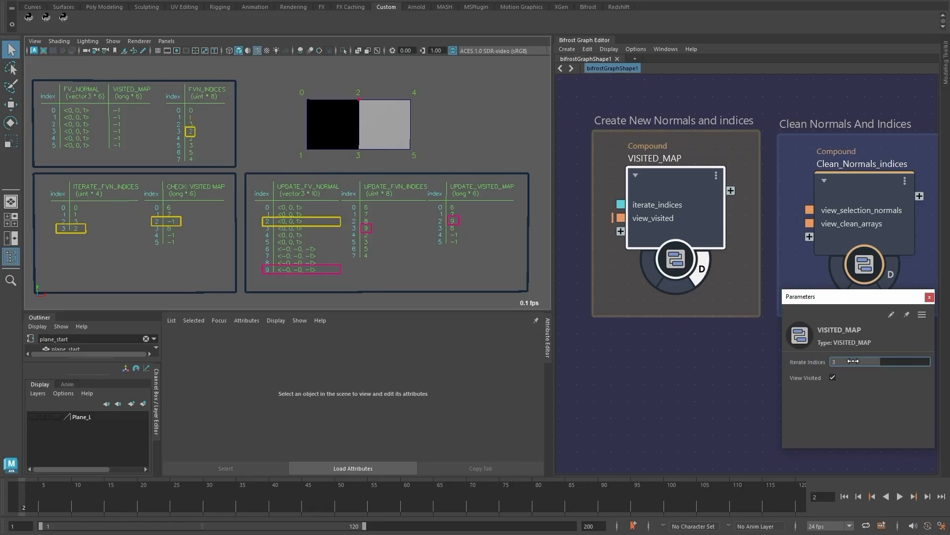
drag(853, 361, 864, 361)
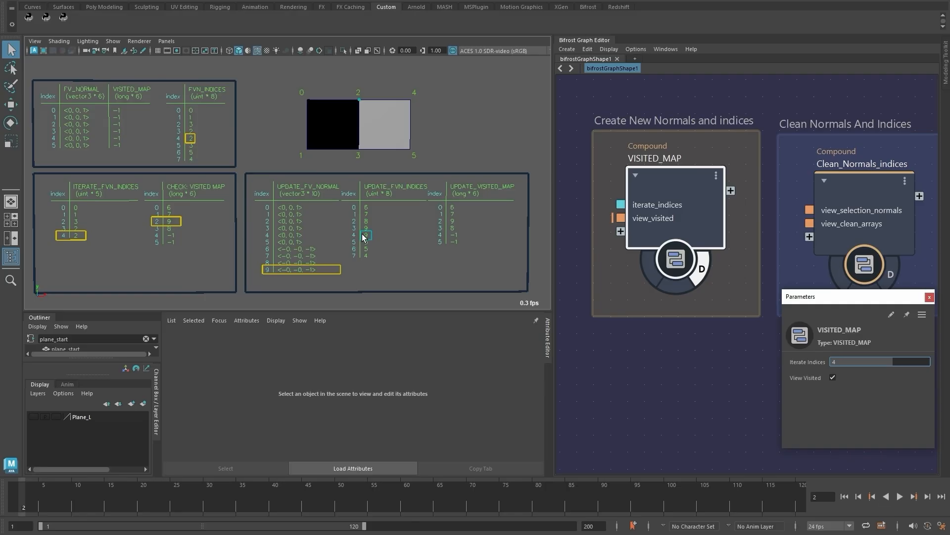
mouse_move(890, 361)
mouse_down()
mouse_move(897, 362)
mouse_move(876, 364)
mouse_move(908, 363)
mouse_up()
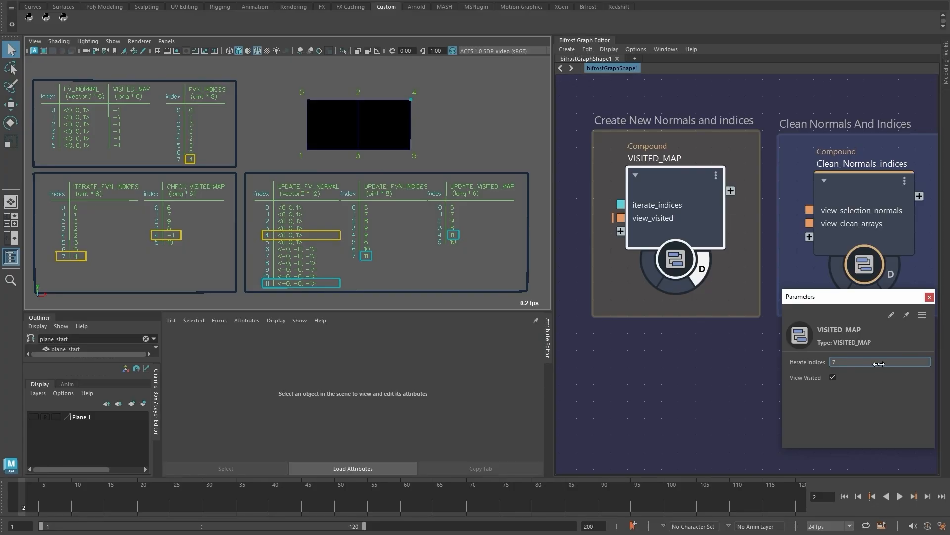
Set Iterate Indices of VISITED_MAP to 3, and toggle the diagnostic display of Clean_Normals_indices on and off again.
drag(880, 364, 805, 367)
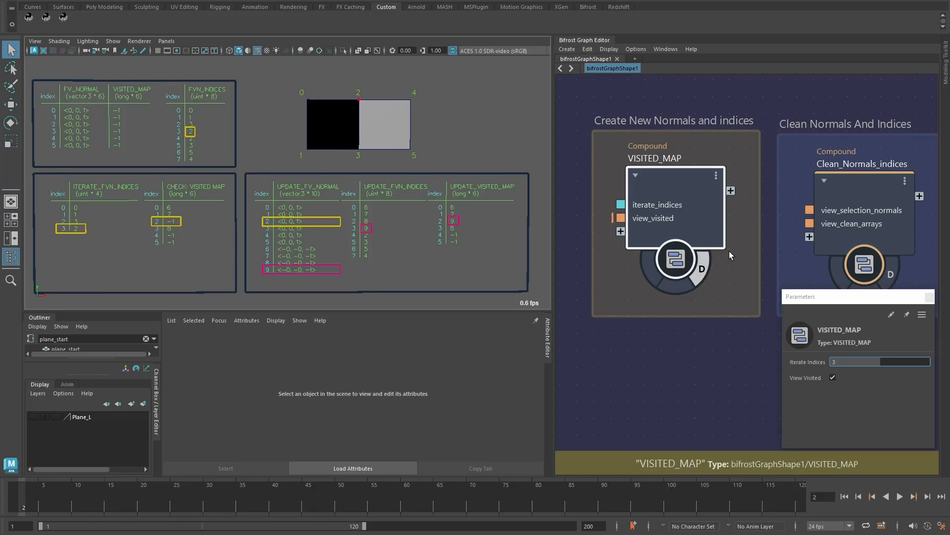
alt+middle_drag(767, 251, 592, 251)
click(715, 274)
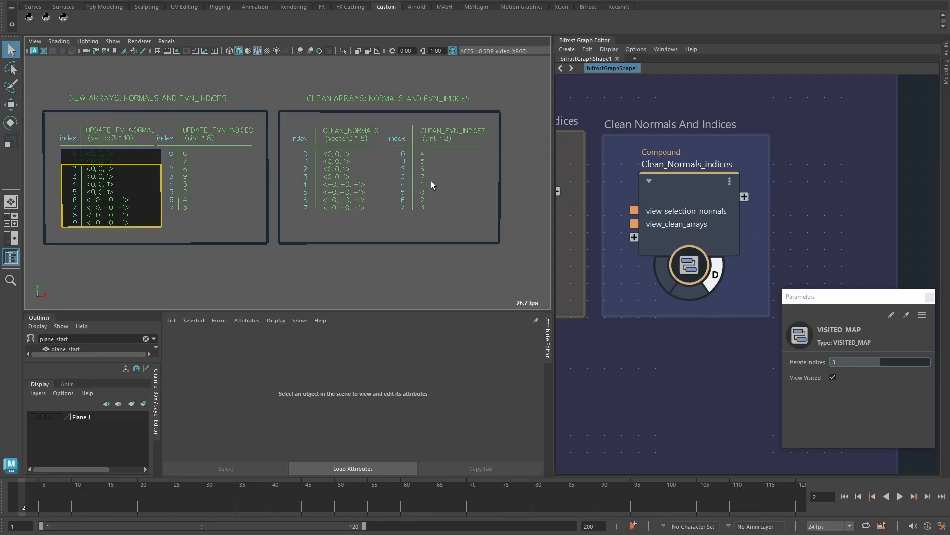
click(714, 266)
Widen the graph editor at the CREATE REVERSE NORMALS backdrop, and show the Plane_L layer at frame 1.
scroll(801, 232, down, 8)
scroll(672, 200, up, 5)
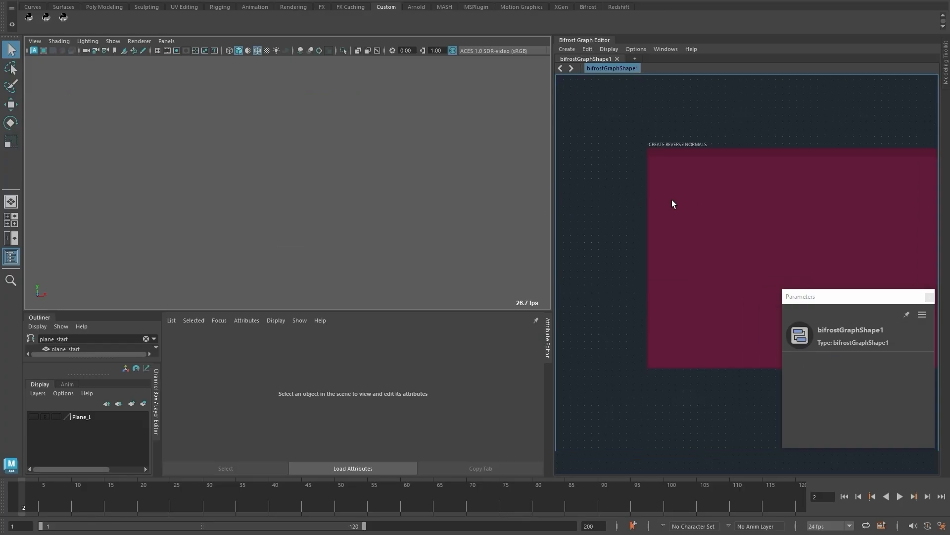
middle_drag(672, 200, 569, 193)
drag(553, 199, 399, 200)
scroll(626, 231, up, 2)
click(10, 492)
click(35, 416)
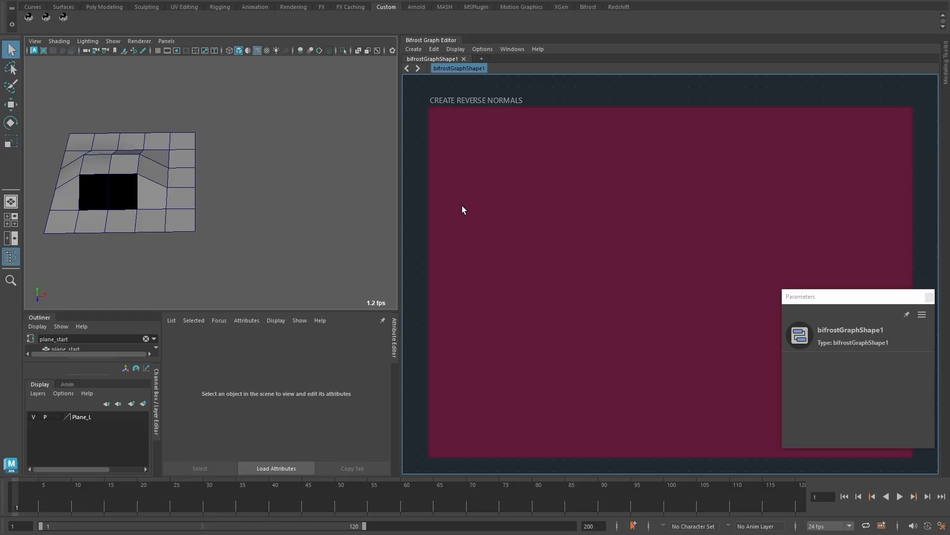
Bring the plane_start mesh into the CREATE REVERSE NORMALS backdrop as an input node and add a terminal node.
click(66, 348)
drag(82, 311, 82, 280)
drag(65, 318, 452, 231)
key(Tab)
text(term)
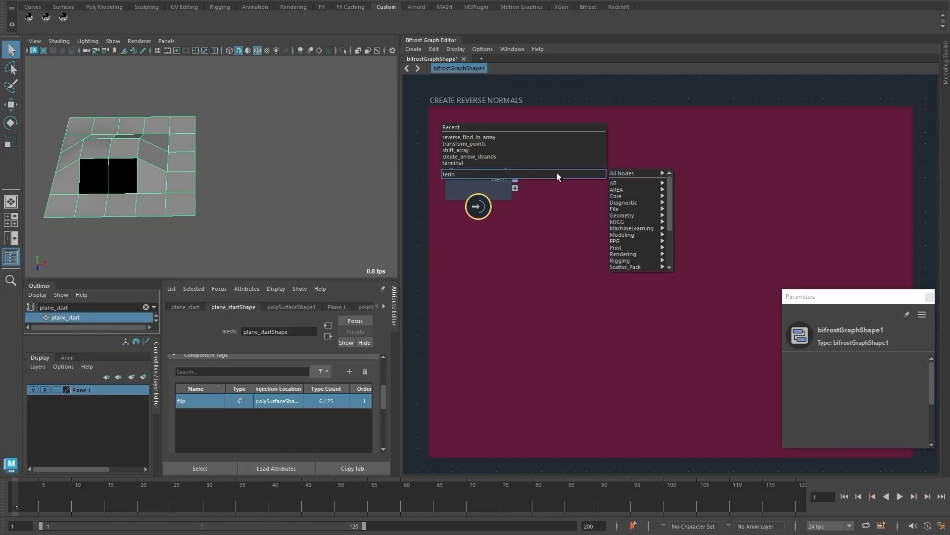
key(Return)
drag(557, 204, 819, 176)
Add a transform_points node fed by plane_startShape's mesh1, and offset the mesh sideways by 8.
key(Tab)
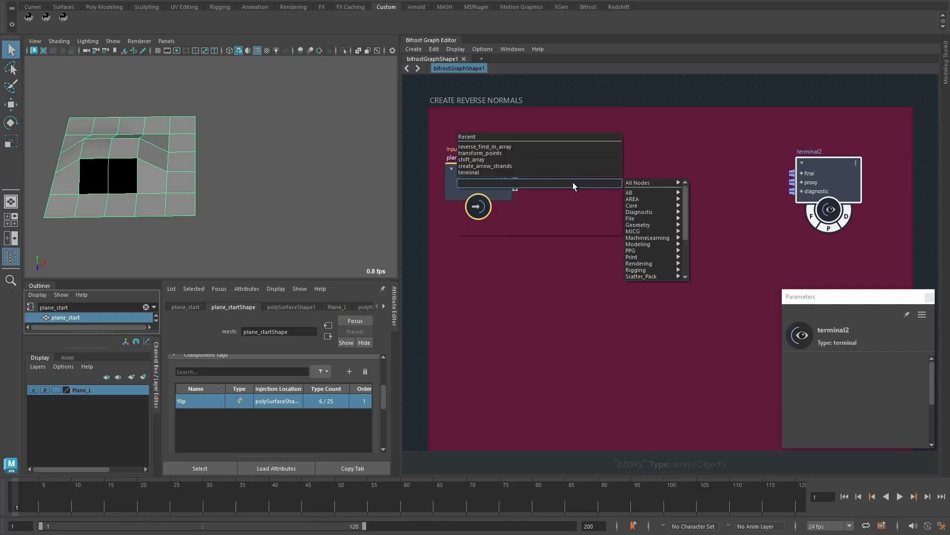
text(transform)
click(564, 208)
drag(516, 180, 558, 175)
click(915, 360)
text(8)
click(726, 212)
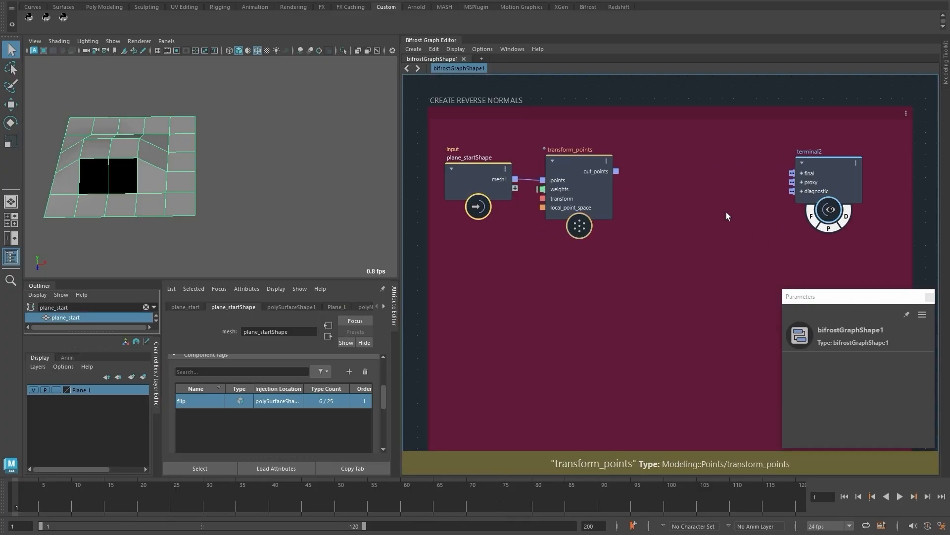
Create an empty compound between transform_points and terminal2 and name it reverse_normals.
right_click(694, 191)
click(713, 196)
drag(818, 167, 849, 161)
drag(698, 177, 694, 160)
double_click(694, 160)
text(reverse_normals)
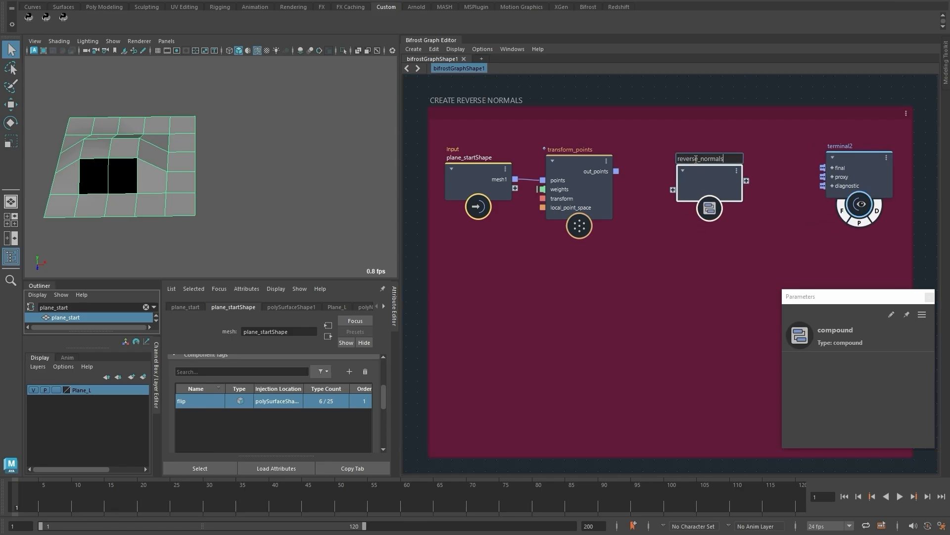
key(Return)
Feed transform_points' out_points into reverse_normals and pass it straight through to the output inside the compound.
drag(616, 172, 701, 179)
double_click(700, 181)
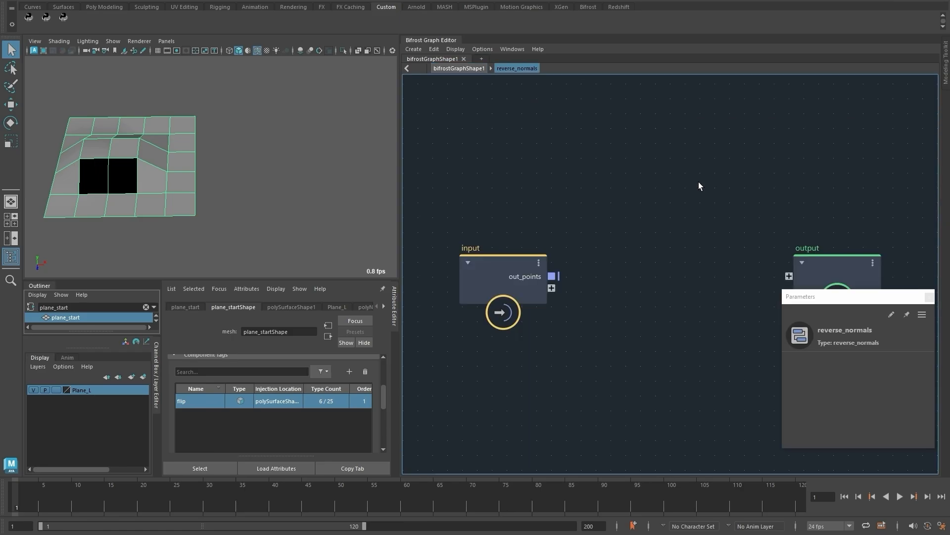
key(a)
drag(536, 153, 773, 153)
Rename the compound's input port to geometry and its output port to out_geometry.
right_click(518, 155)
click(545, 160)
text(geometry)
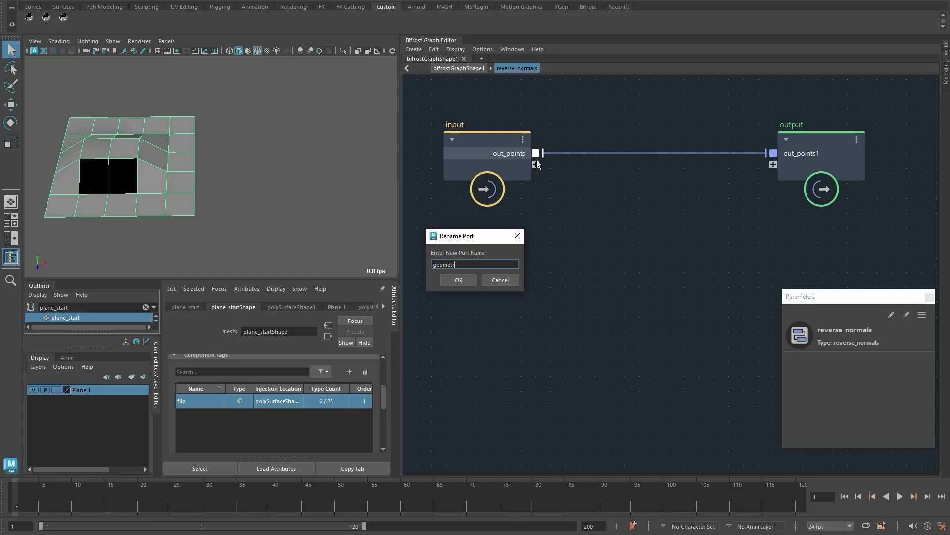
key(Return)
right_click(812, 154)
click(840, 160)
text(out_geometry)
key(Return)
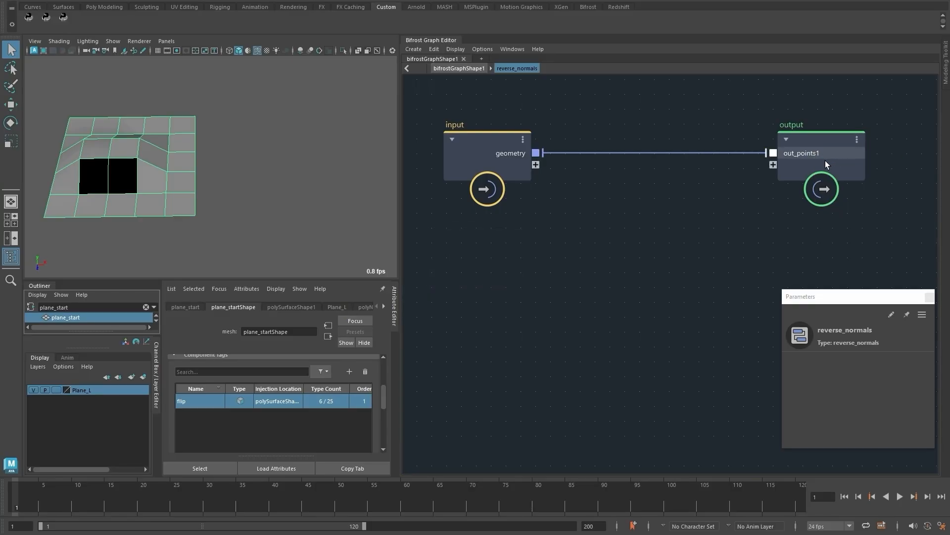
In the parent graph, feed reverse_normals' out_geometry into terminal2's diagnostic port and tidy the node layout.
click(459, 69)
drag(472, 138, 571, 187)
drag(571, 186, 571, 213)
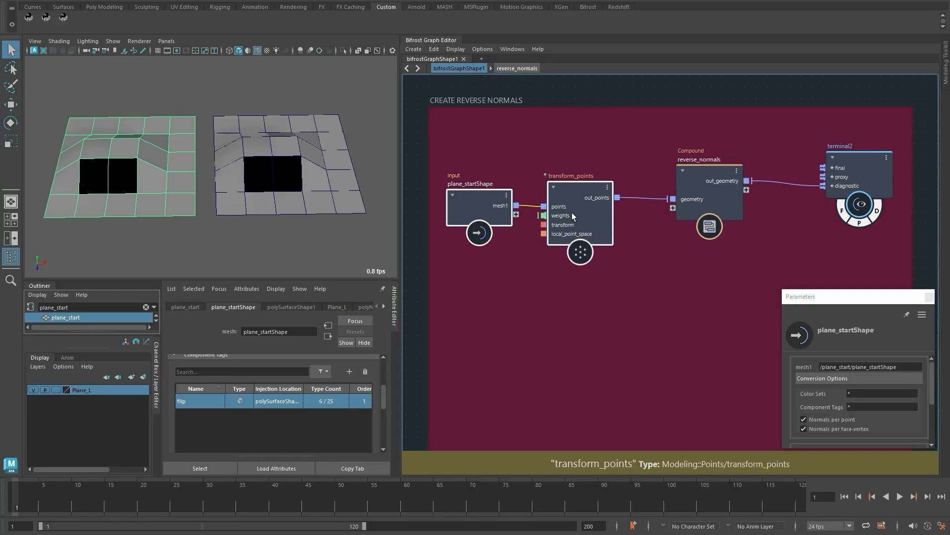
drag(710, 192, 710, 191)
drag(866, 176, 867, 169)
Enter the reverse_normals compound, and turn off wireframe on shaded with the viewport selection cleared.
double_click(716, 181)
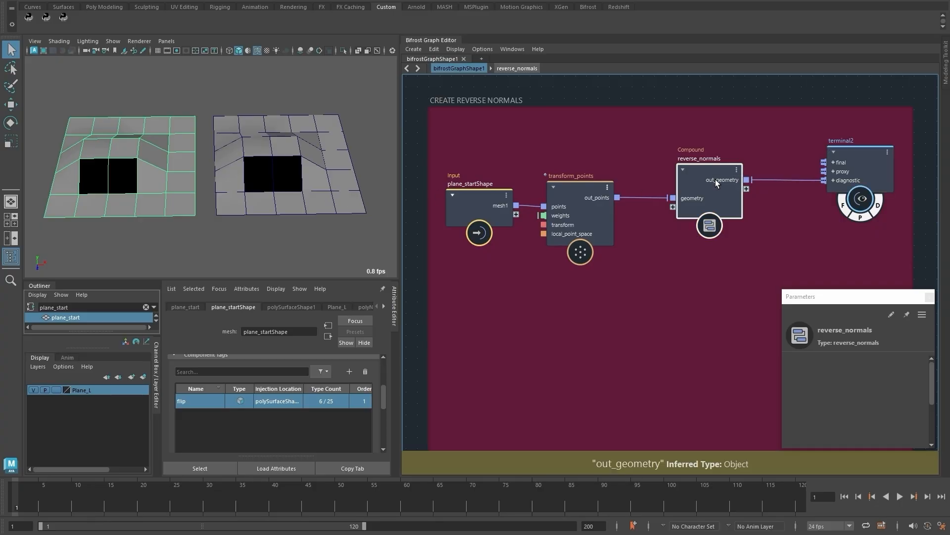
click(257, 50)
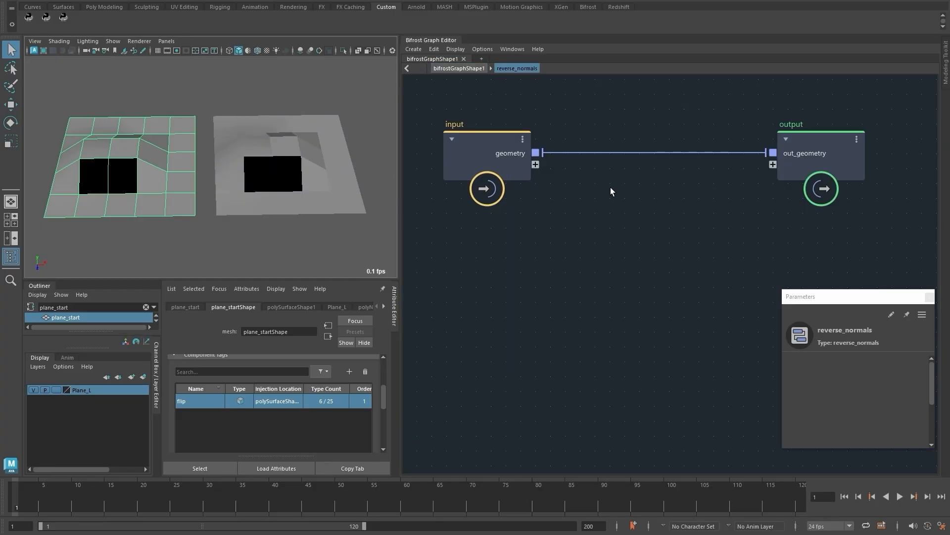
click(274, 236)
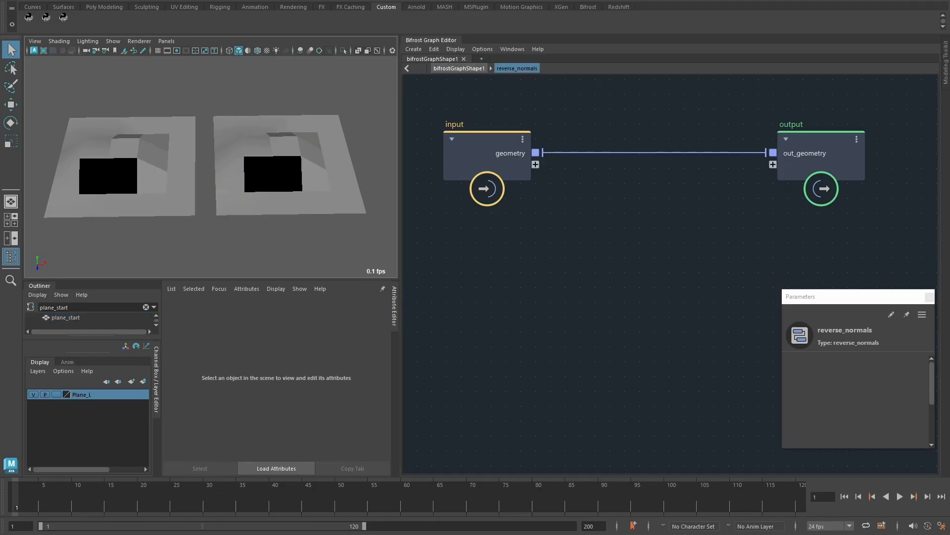
Switch to Notepad++ to show the line BIFROST_DISABLE = hide-internal-nodes, and move its window out of the way.
key(alt+Tab)
drag(496, 102, 352, 106)
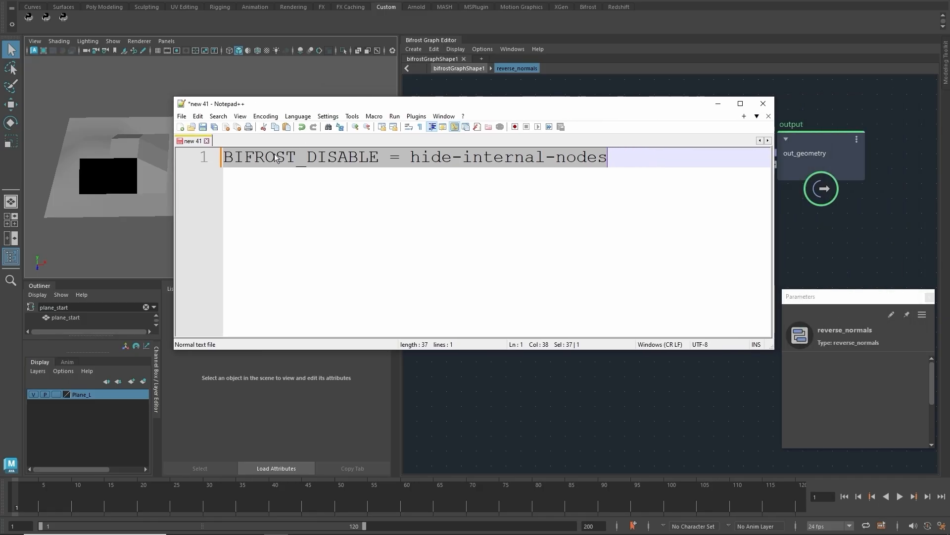
click(526, 171)
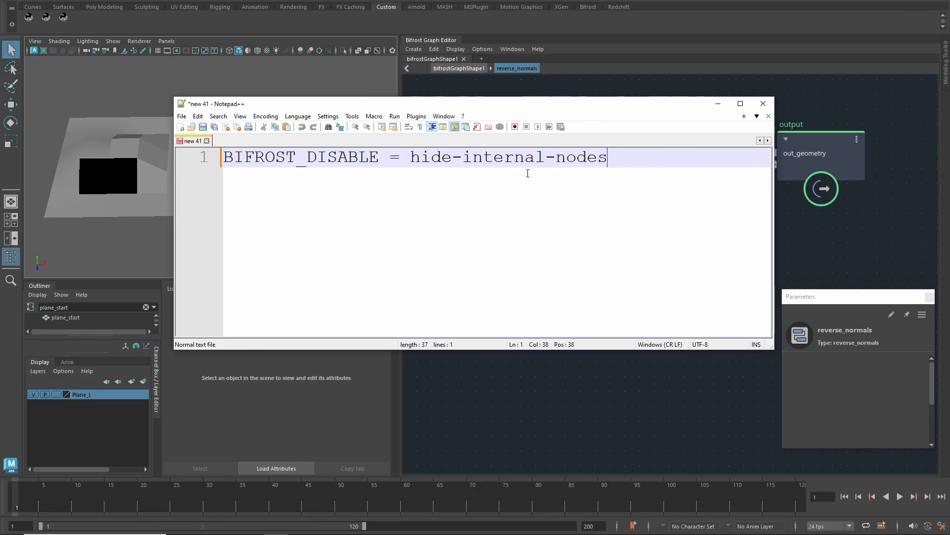
drag(552, 108, 949, 108)
Add a get_default_normals node inside reverse_normals, placed below the geometry connection.
scroll(615, 191, down, 1)
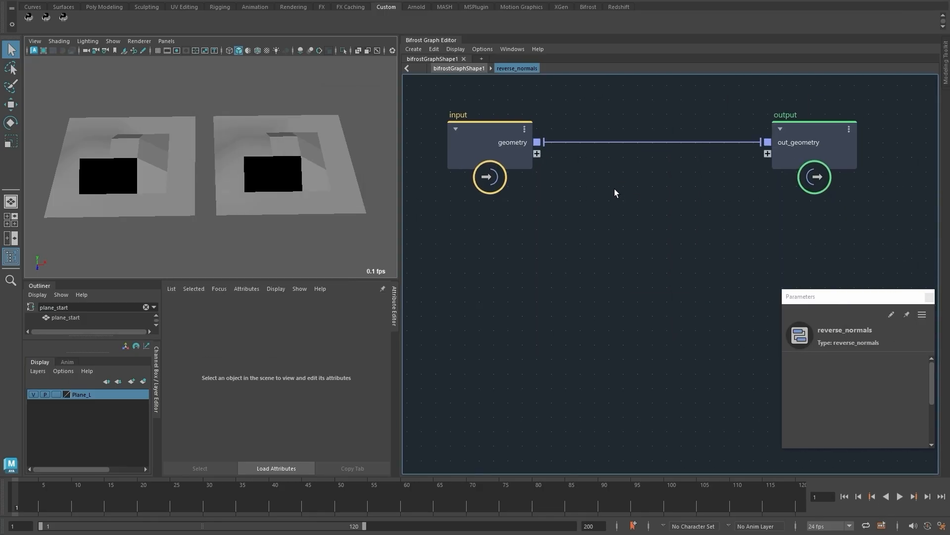
key(Tab)
text(get_de)
click(627, 210)
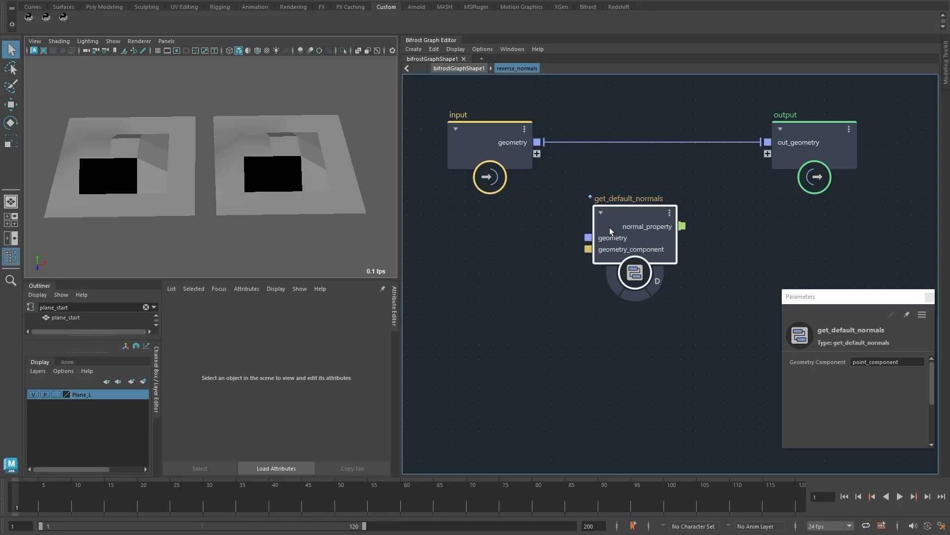
drag(610, 232, 700, 226)
scroll(693, 225, down, 1)
alt+middle_drag(661, 223, 620, 215)
Connect the geometry input to get_default_normals and expose its geometry_component port through a separate input node.
drag(695, 223, 777, 241)
drag(811, 297, 809, 319)
drag(503, 138, 691, 279)
key(Tab)
click(665, 271)
From the parent graph, customize reverse_normals' Geometry Component parameter to use the Combo Box widget type.
key(u)
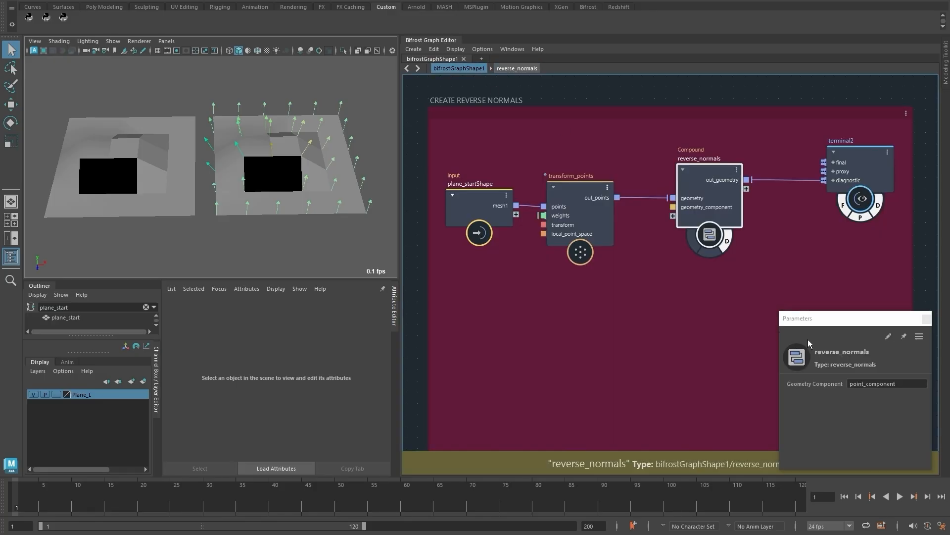
click(888, 336)
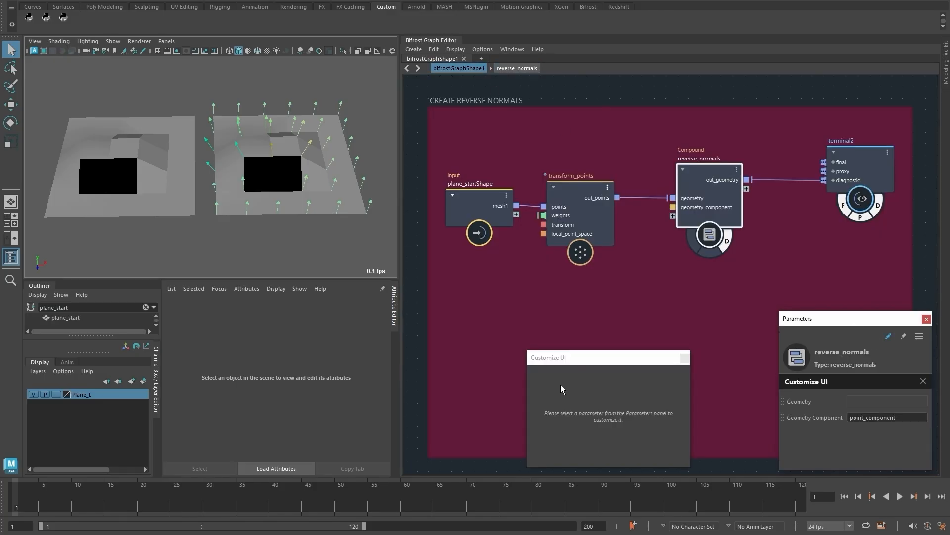
click(815, 417)
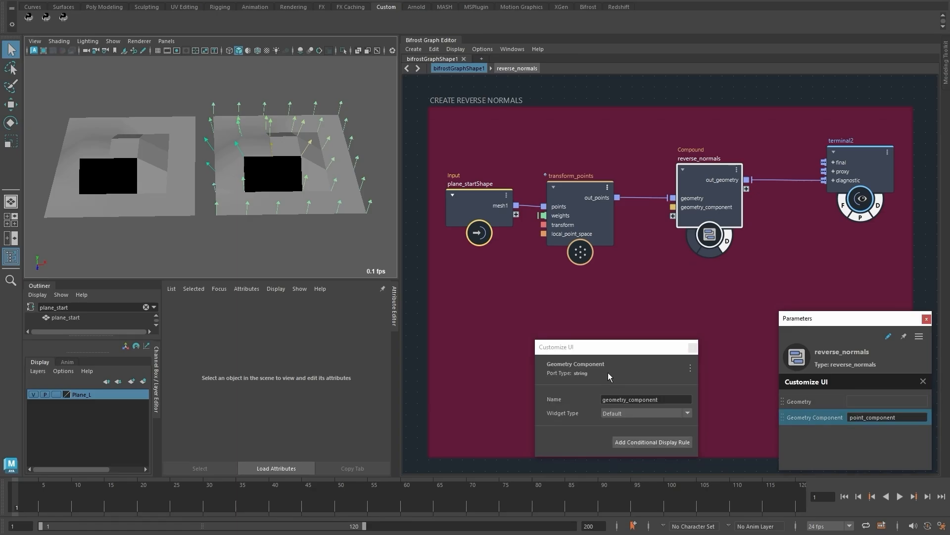
drag(601, 358, 586, 213)
click(639, 273)
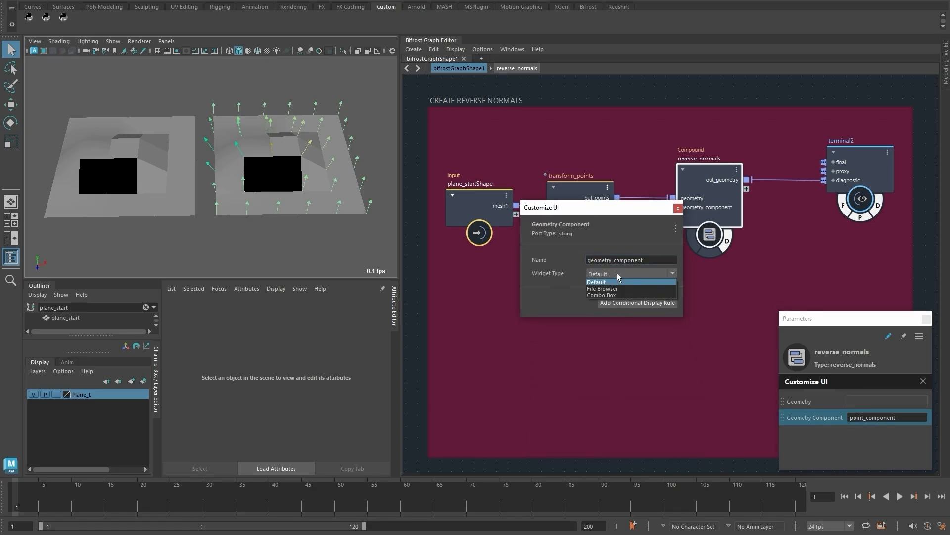
click(609, 298)
Add point_component as the first value of the Geometry Component combo box.
click(580, 316)
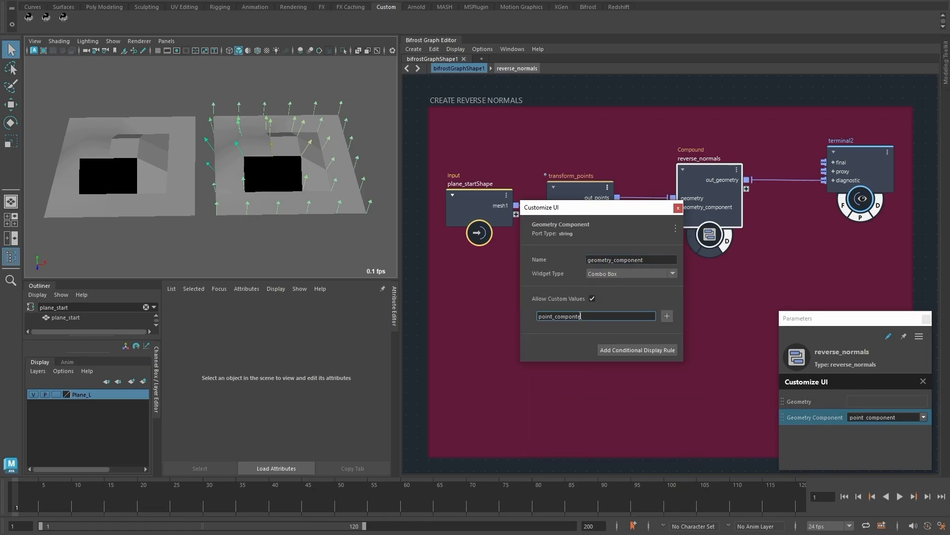
text(point_componnetn)
key(BackSpace)
key(BackSpace)
key(BackSpace)
key(BackSpace)
text(ent)
key(Return)
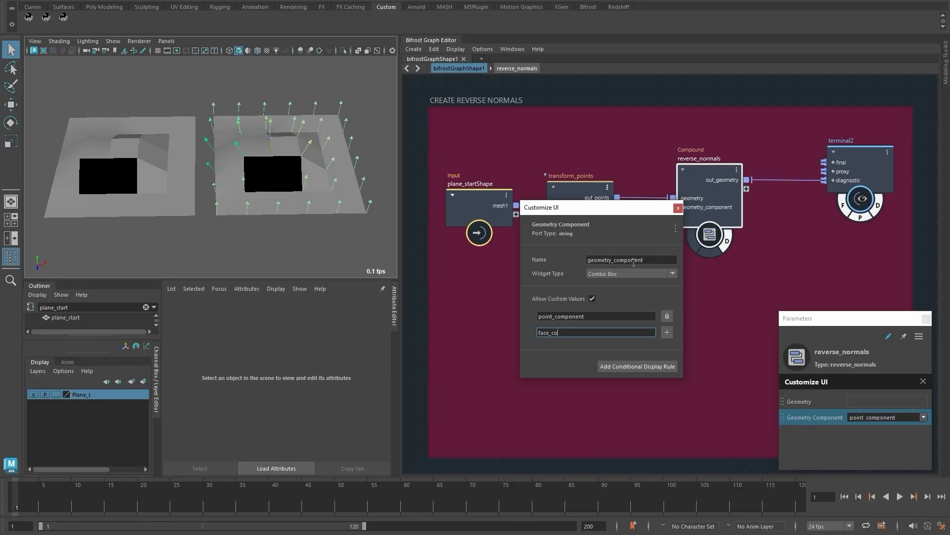
Add face_component and face_vertex_component to the combo box values and close the customization window.
text(face_componet)
key(BackSpace)
text(nt)
key(Return)
text(face_ve)
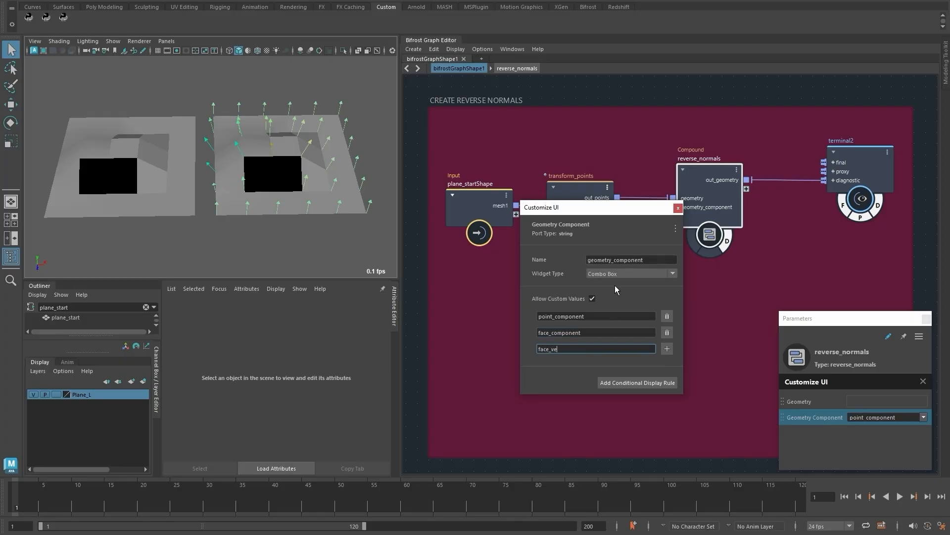
text(rtex_component)
key(Return)
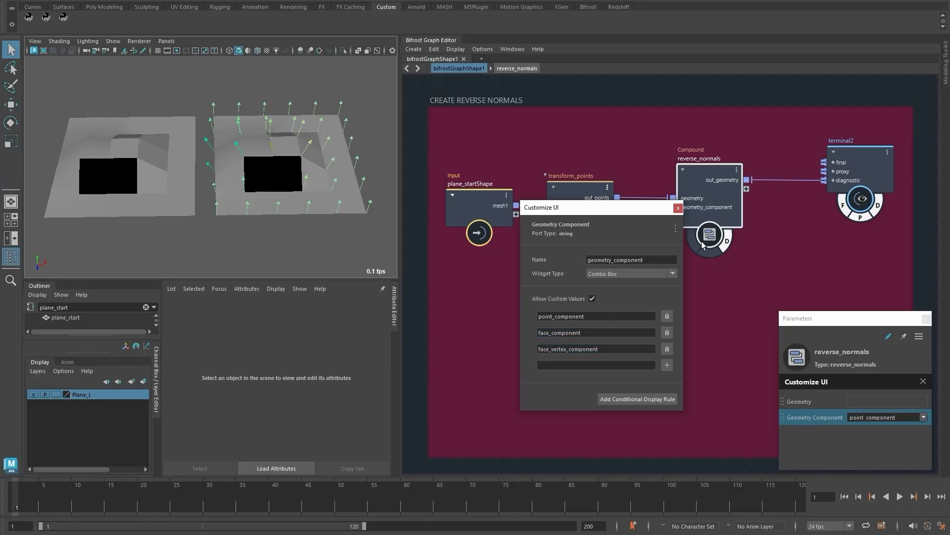
click(678, 209)
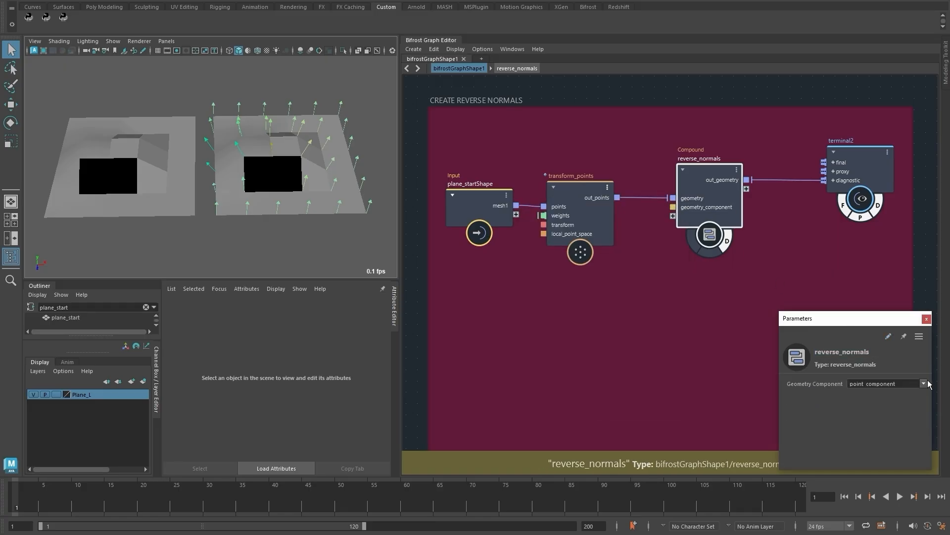
Switch Geometry Component through face_component, face_vertex_component and point_component to compare the normals, leaving it on face_vertex_component.
click(923, 384)
click(898, 398)
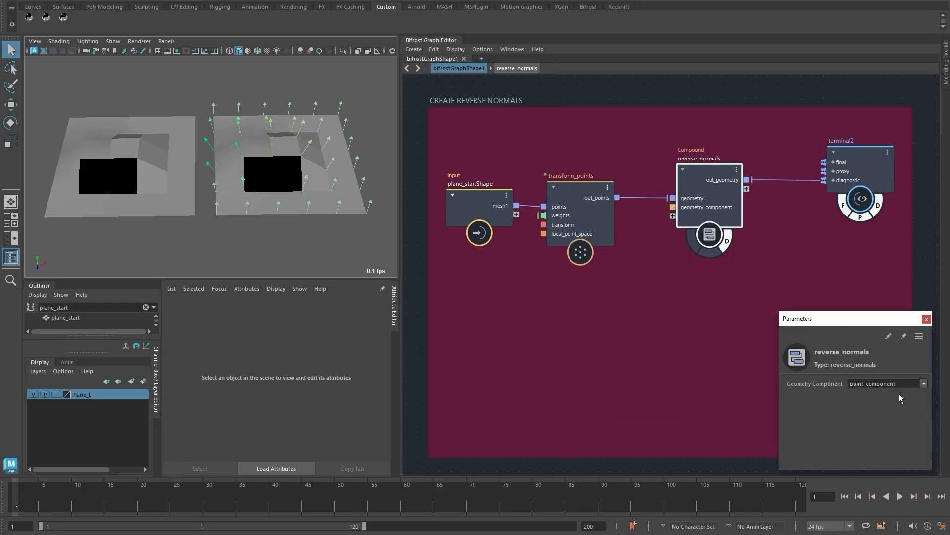
click(923, 383)
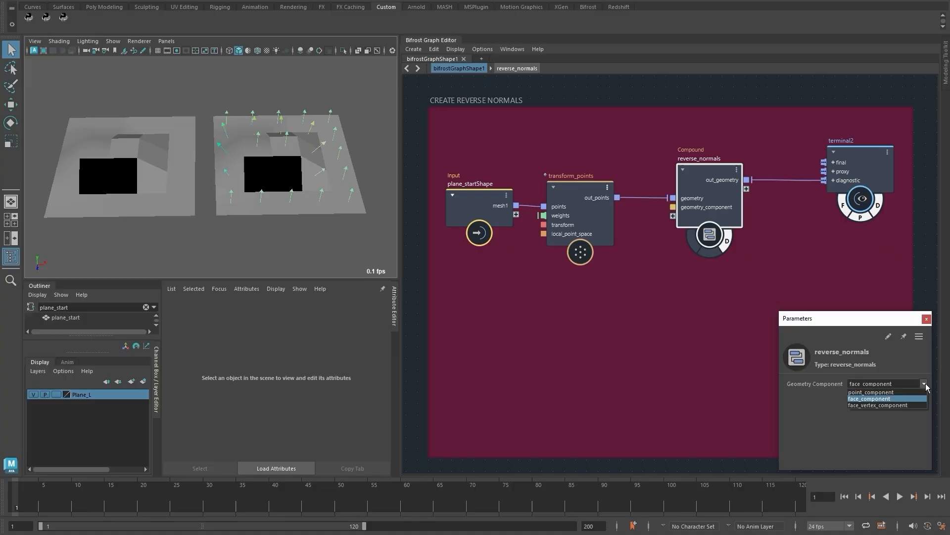
click(905, 406)
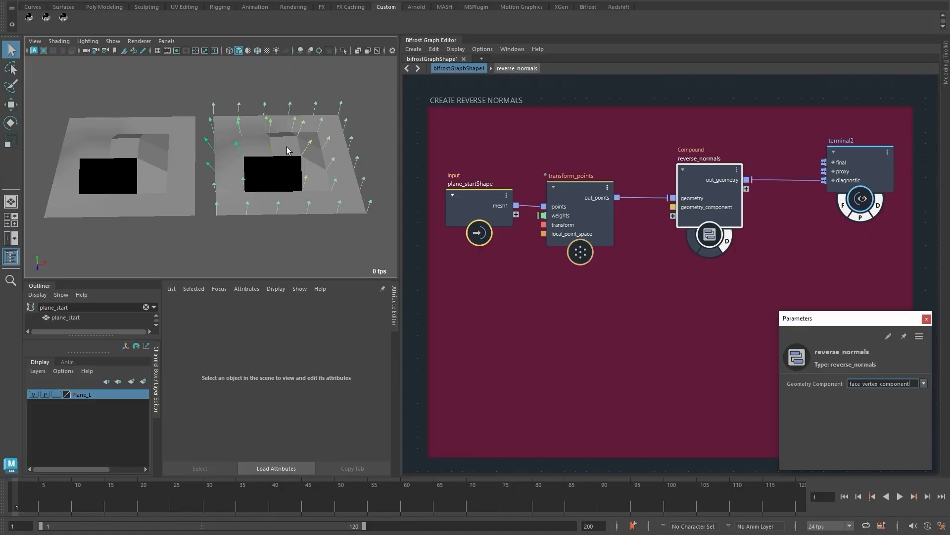
click(924, 383)
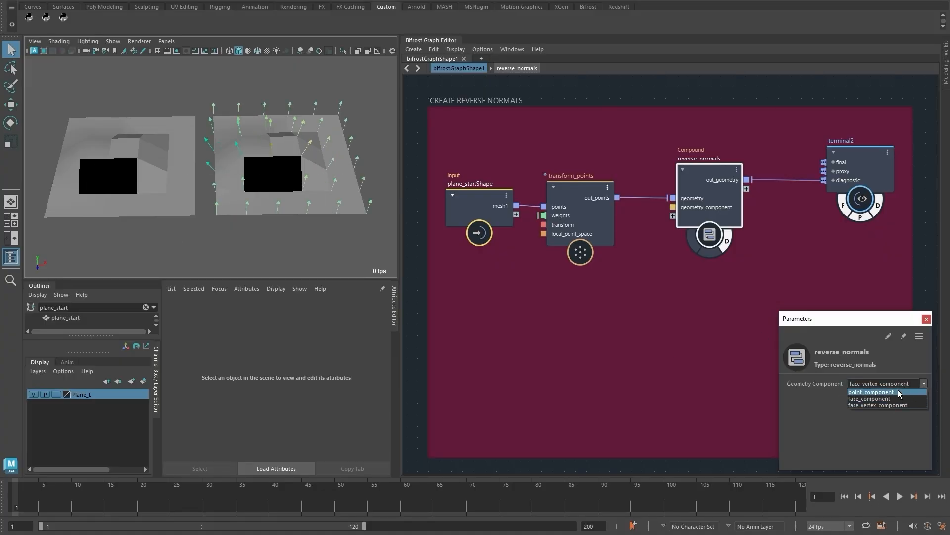
click(900, 393)
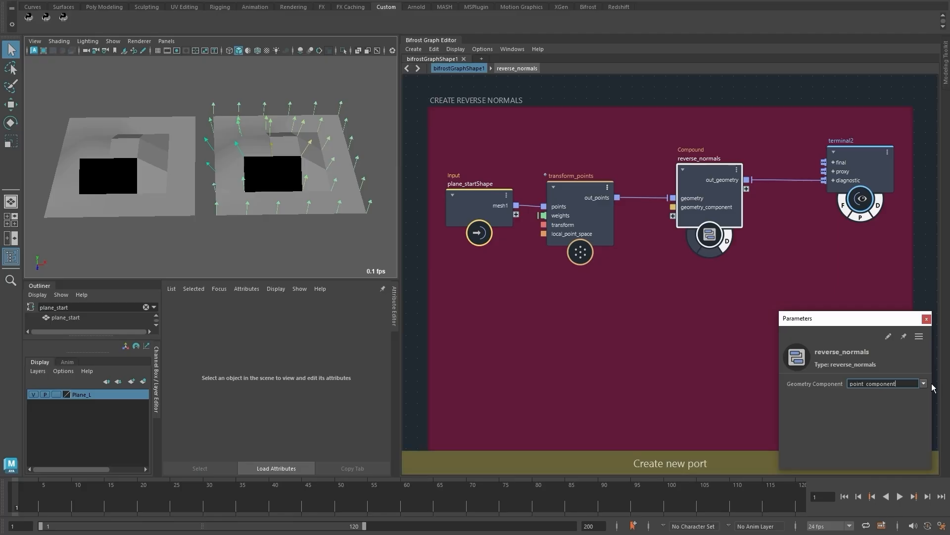
click(924, 384)
click(905, 406)
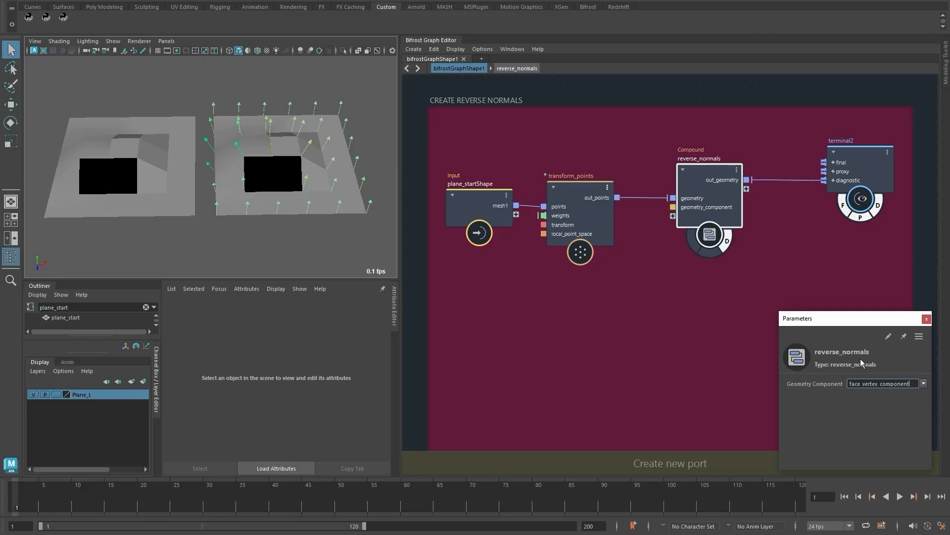
Inside reverse_normals, make the get_default_normals compound editable and open it.
double_click(703, 189)
right_click(763, 212)
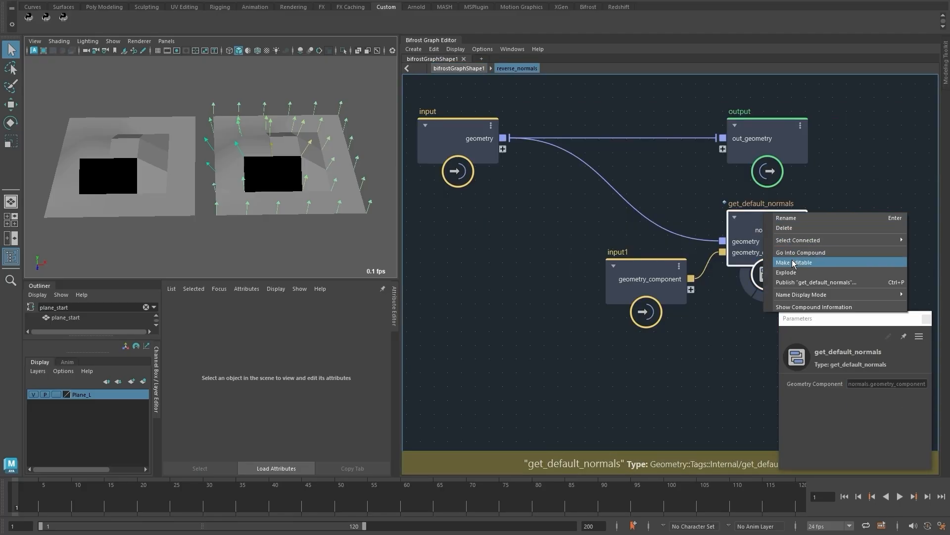
click(793, 260)
double_click(768, 235)
Create a backdrop in the empty area below the Invalid component group and enlarge it to about that group's width.
scroll(548, 214, up, 5)
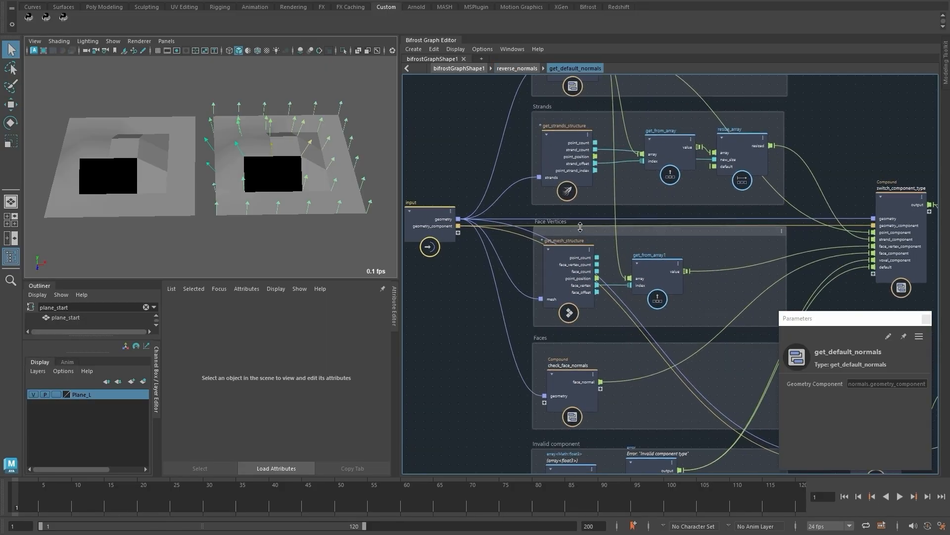
alt+middle_drag(748, 262, 540, 265)
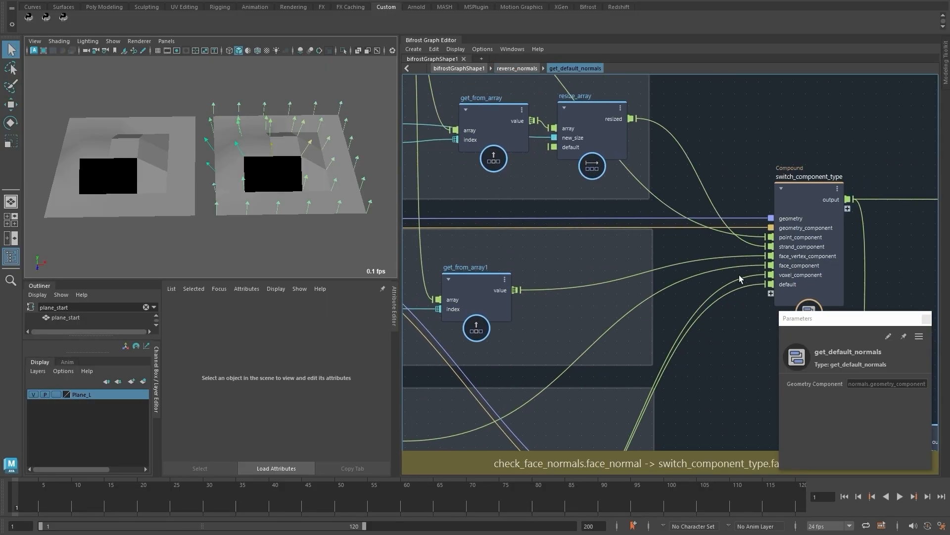
alt+middle_drag(685, 293, 796, 57)
alt+middle_drag(614, 283, 666, 91)
right_click(547, 254)
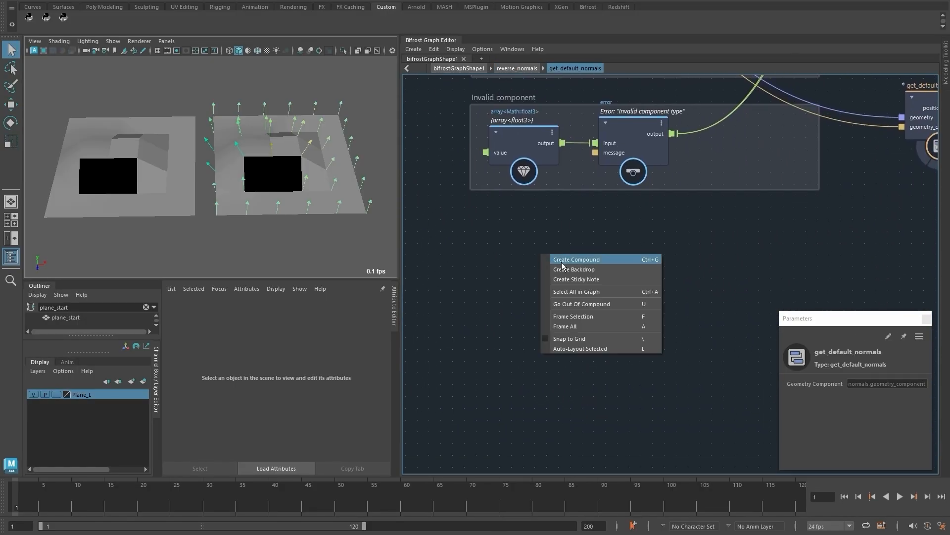
click(570, 270)
drag(627, 268, 498, 231)
scroll(604, 283, down, 4)
alt+middle_drag(604, 285, 592, 231)
drag(597, 218, 729, 383)
alt+middle_drag(571, 246, 614, 273)
scroll(614, 273, up, 5)
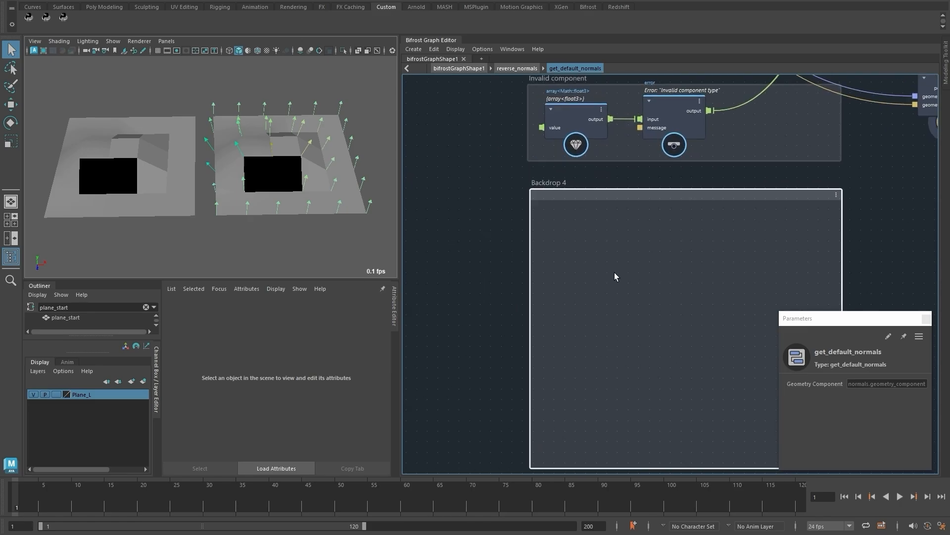
Color the new backdrop green and name it Update Face Vertices.
right_click(593, 177)
click(613, 223)
double_click(550, 163)
text(Update Face Vertices)
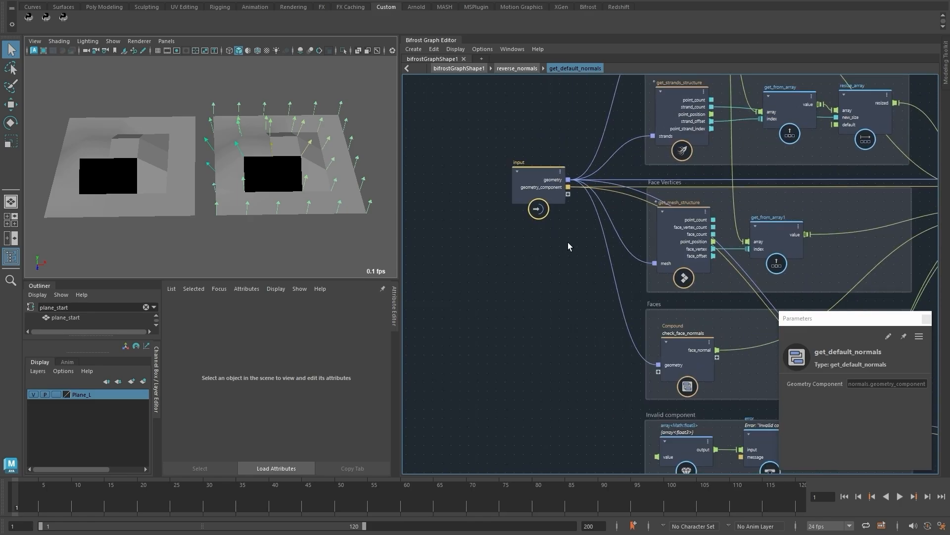
Add a pass node fed by the input's geometry and place it just outside the Update Face Vertices backdrop, on its input side.
key(Tab)
text(pass)
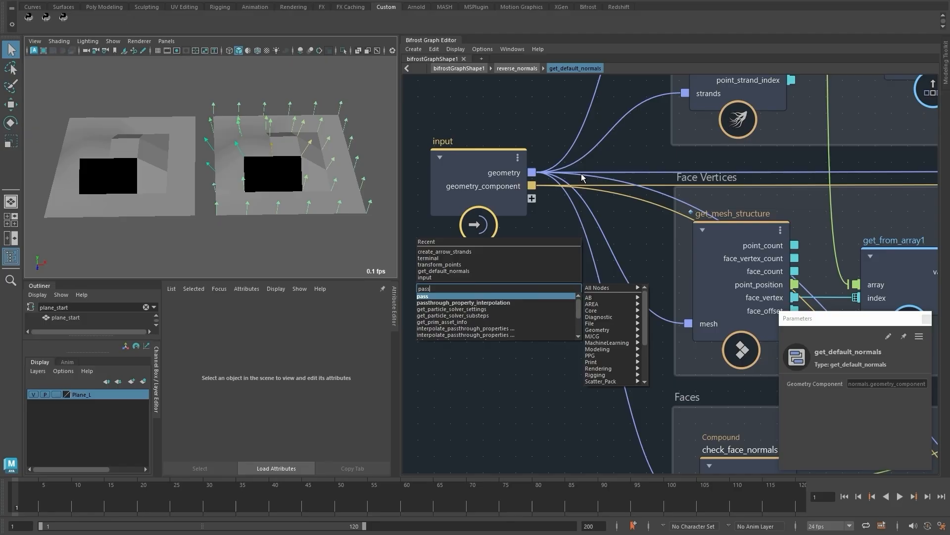
key(Return)
drag(532, 172, 493, 340)
drag(549, 314, 525, 443)
scroll(525, 436, down, 3)
alt+middle_drag(525, 443, 512, 247)
drag(537, 235, 582, 445)
alt+middle_drag(582, 446, 543, 230)
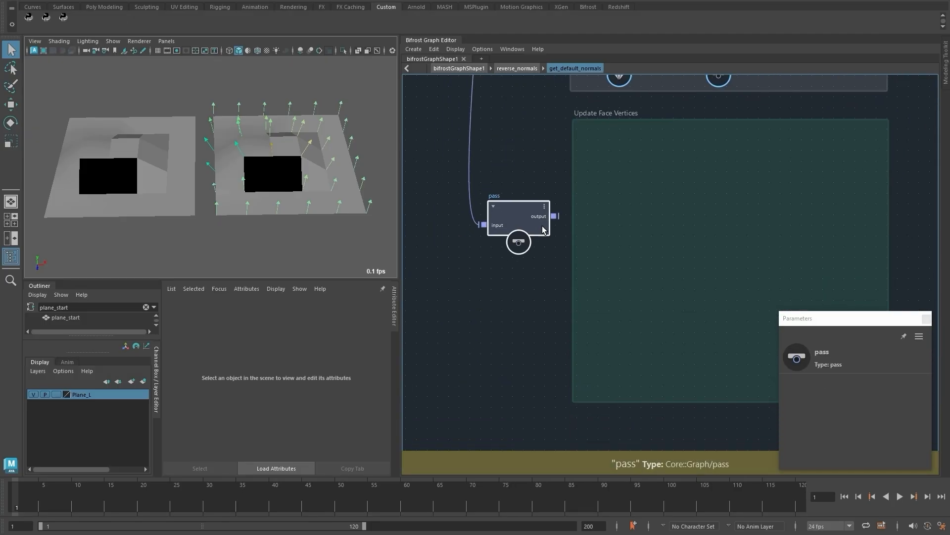
scroll(557, 186, up, 2)
alt+middle_drag(670, 187, 592, 200)
scroll(592, 200, down, 1)
drag(438, 239, 456, 251)
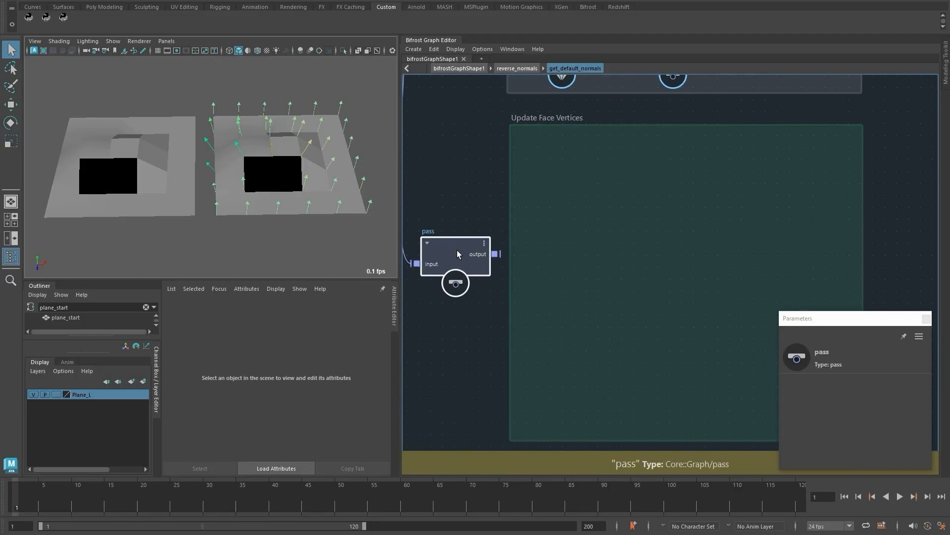
Add a get_mesh_structure node inside the Update Face Vertices backdrop.
click(562, 190)
key(Tab)
text(get_mes)
key(Down)
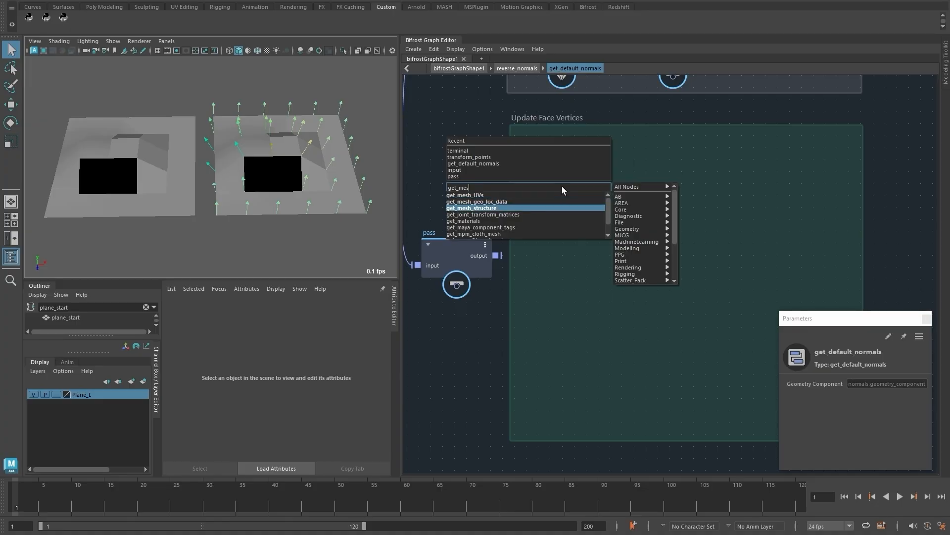
click(568, 209)
Add a get_indexed_geo_property node below get_mesh_structure and set its property to face_vertex_normal.
click(559, 295)
key(Tab)
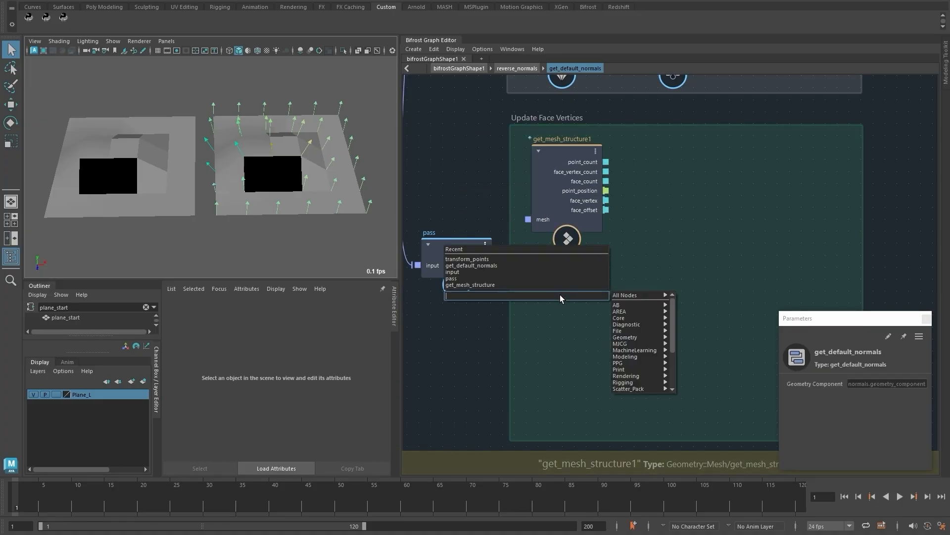
text(get_index)
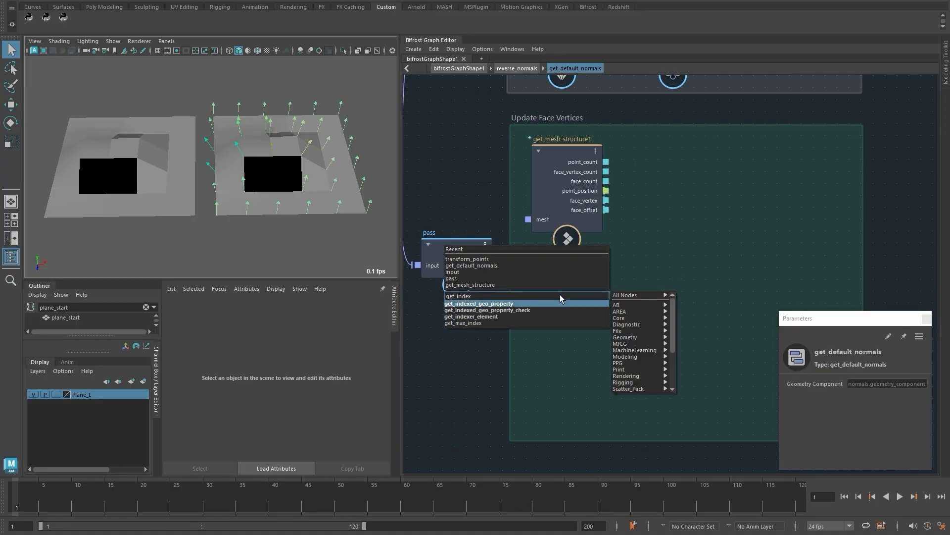
key(Return)
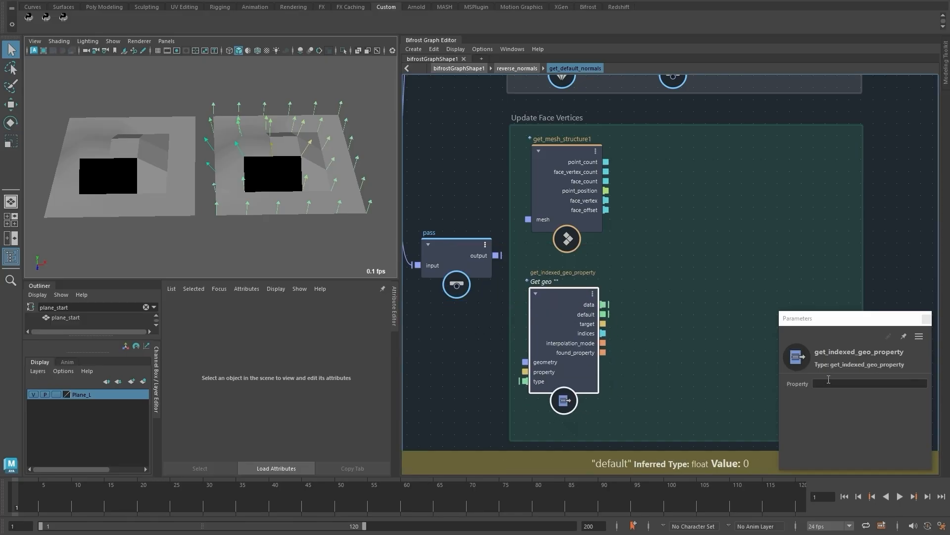
text(face_vertex_normal)
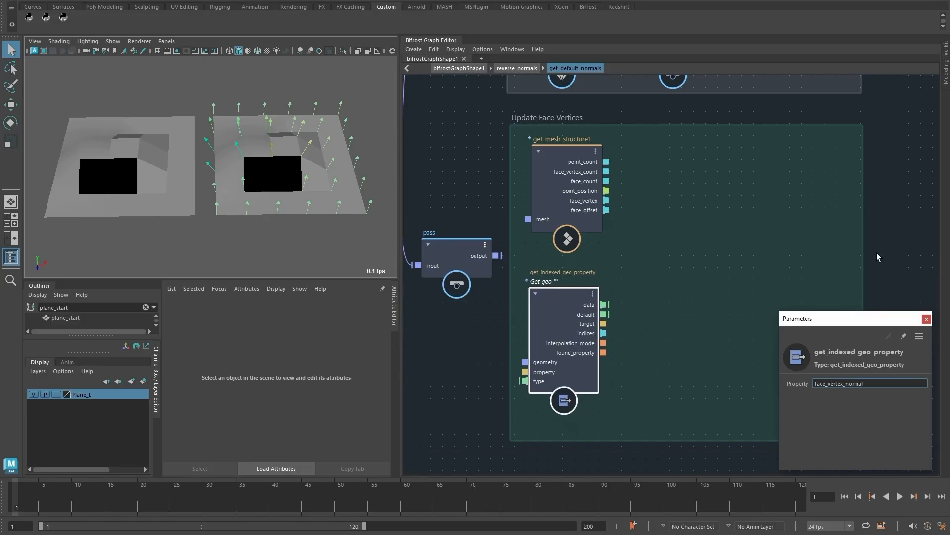
key(Return)
Set get_indexed_geo_property's type to a 1D array of three-component 32-bit floating point vectors.
right_click(539, 383)
click(564, 389)
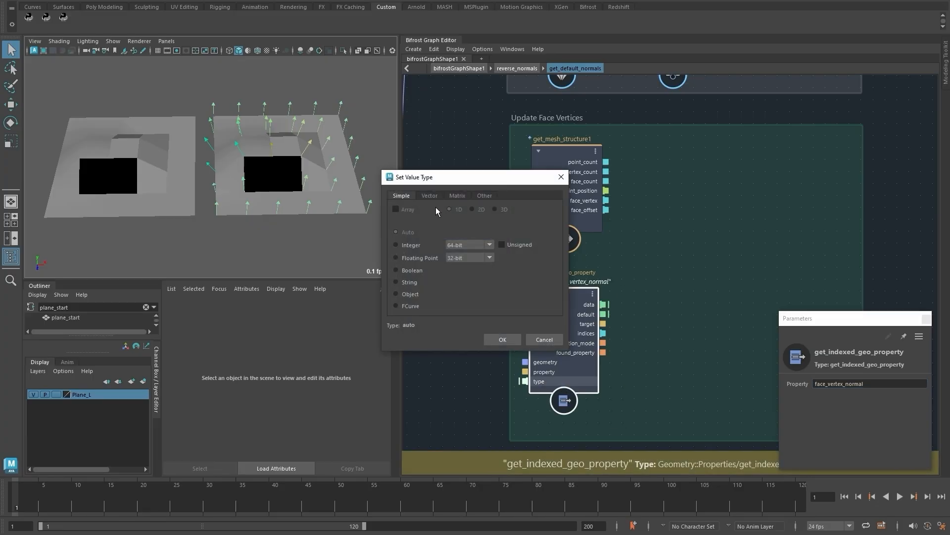
click(429, 196)
click(395, 209)
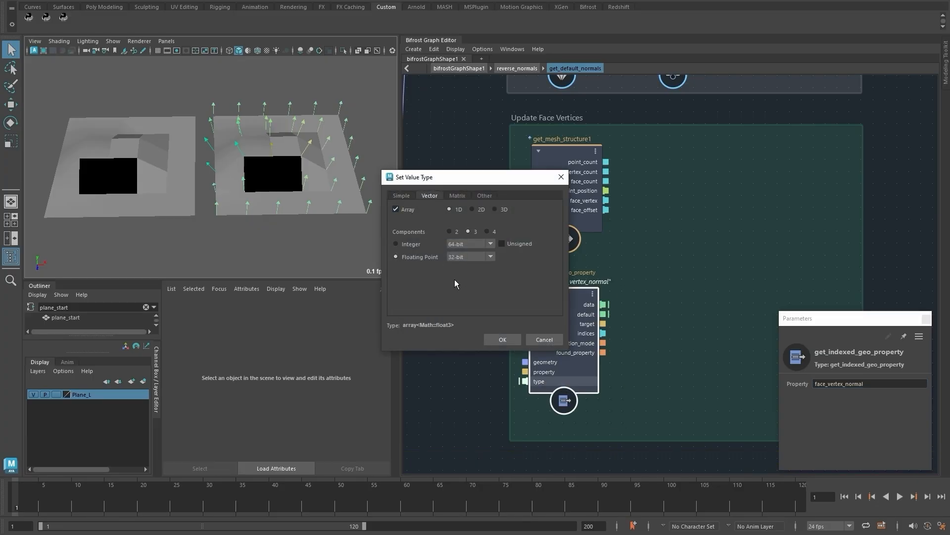
click(504, 340)
Connect the pass output to get_mesh_structure's mesh and to get_indexed_geo_property's geometry.
drag(528, 219, 495, 256)
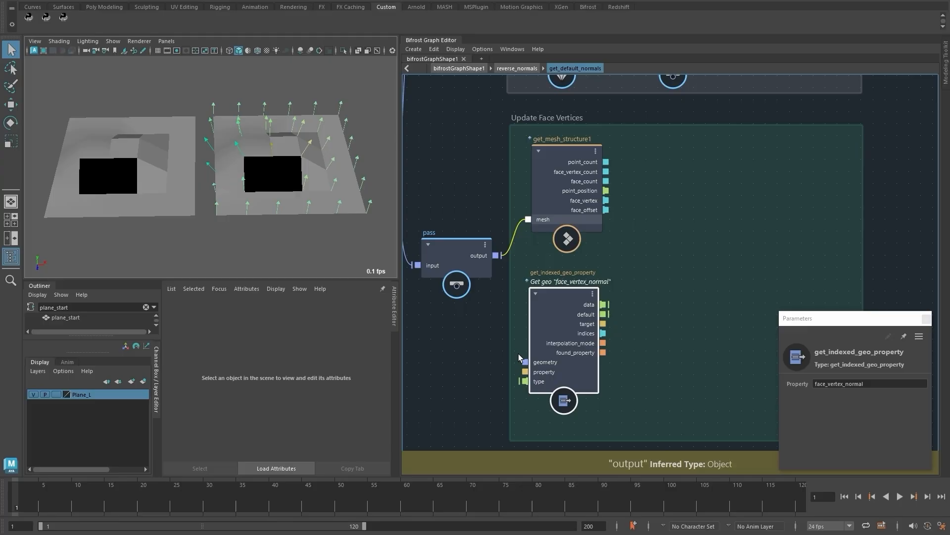
drag(518, 354, 525, 359)
middle_drag(607, 272, 546, 263)
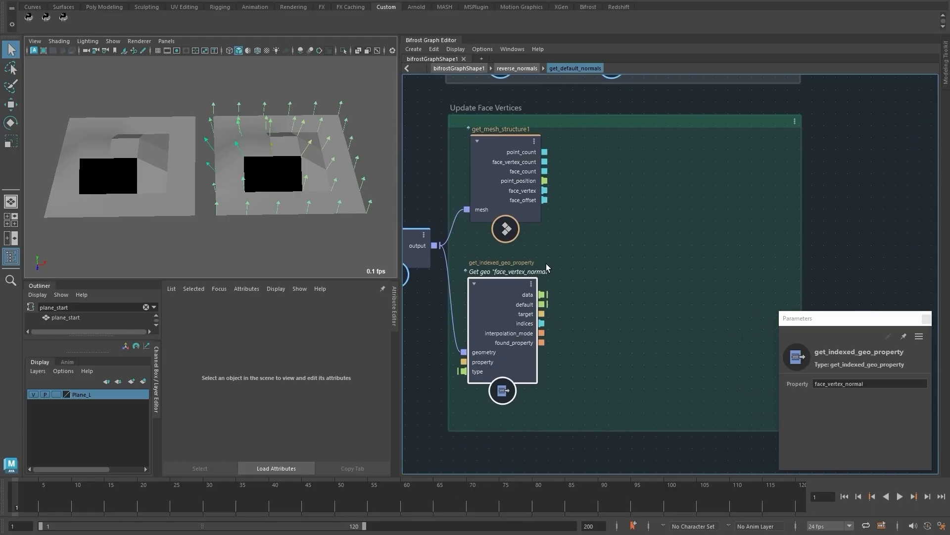
Add an iterate compound, connect face_count to its max_iterations, and feed face_offset into a new input port.
click(619, 231)
key(Tab)
text(iterate)
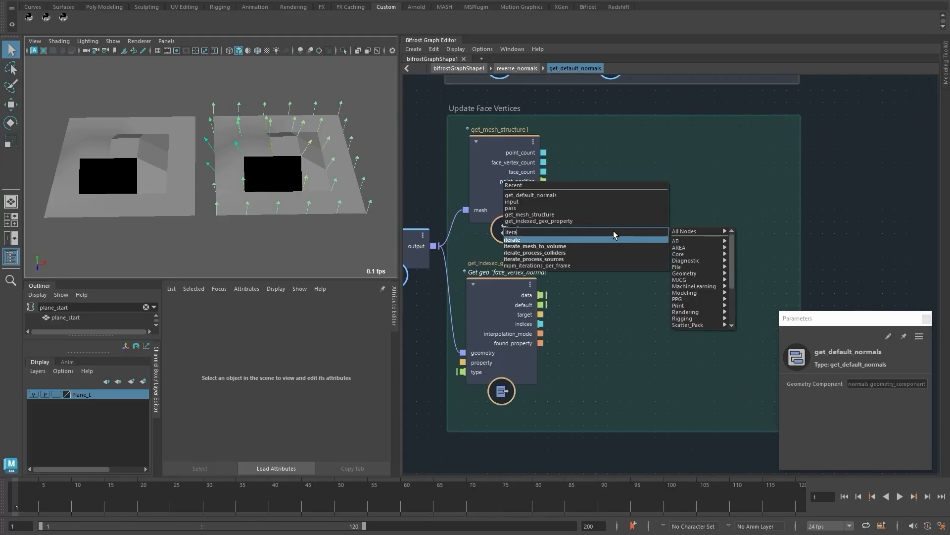
key(Return)
drag(544, 172, 591, 245)
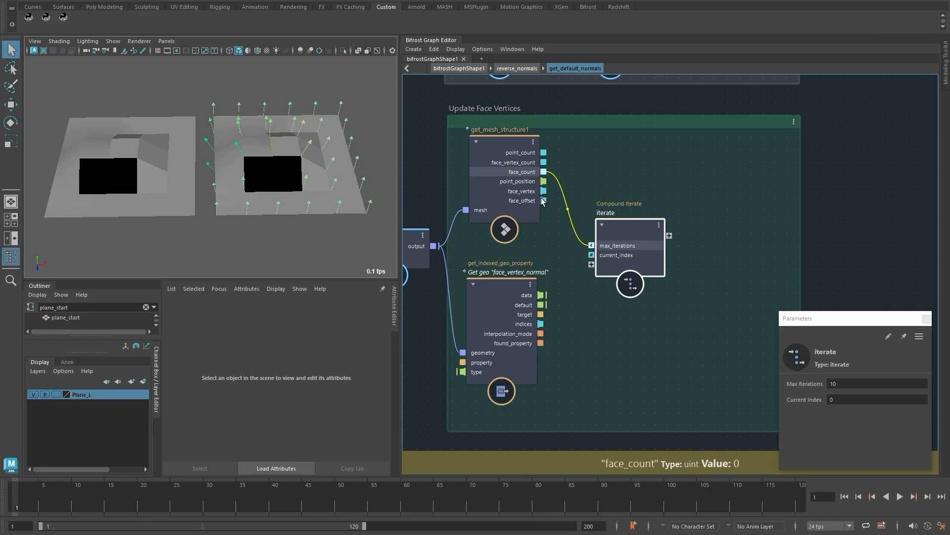
drag(544, 200, 591, 264)
Rename the iterate compound to iterate_faces and connect get_indexed_geo_property's data and indices to new input ports.
double_click(606, 213)
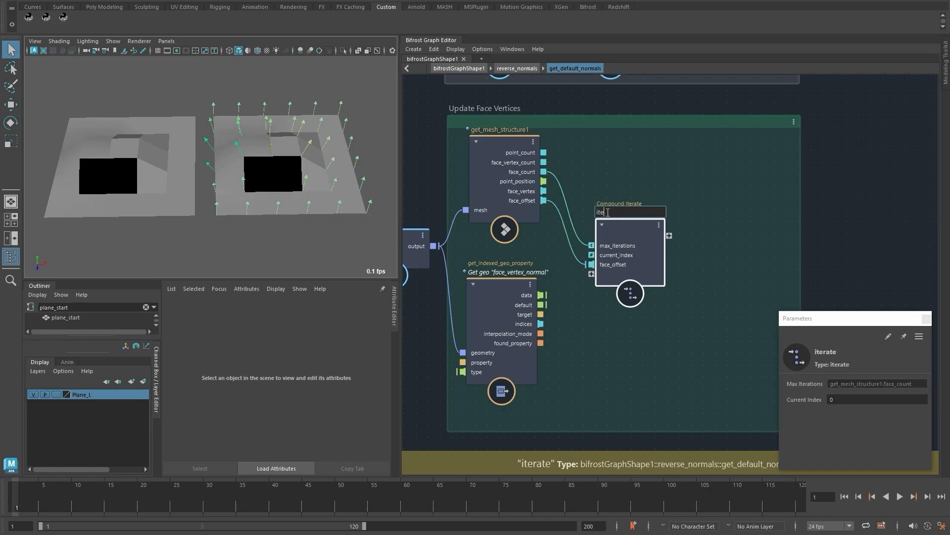
text(_faces)
key(Return)
drag(540, 295, 594, 279)
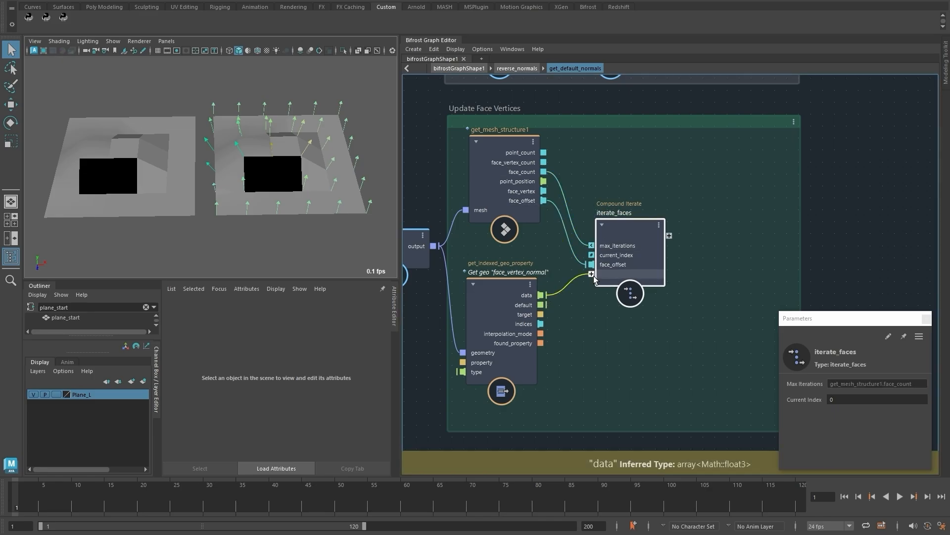
drag(542, 323, 596, 282)
Rename iterate_faces' data port to face_vertex_normal and its indices port to fvn_indices.
right_click(610, 276)
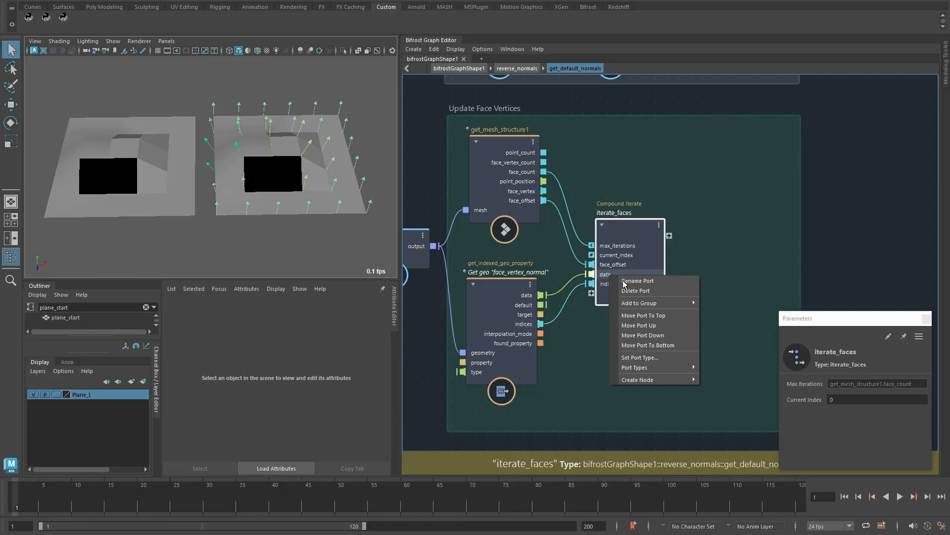
click(632, 284)
text(face_vertex_normal)
key(Return)
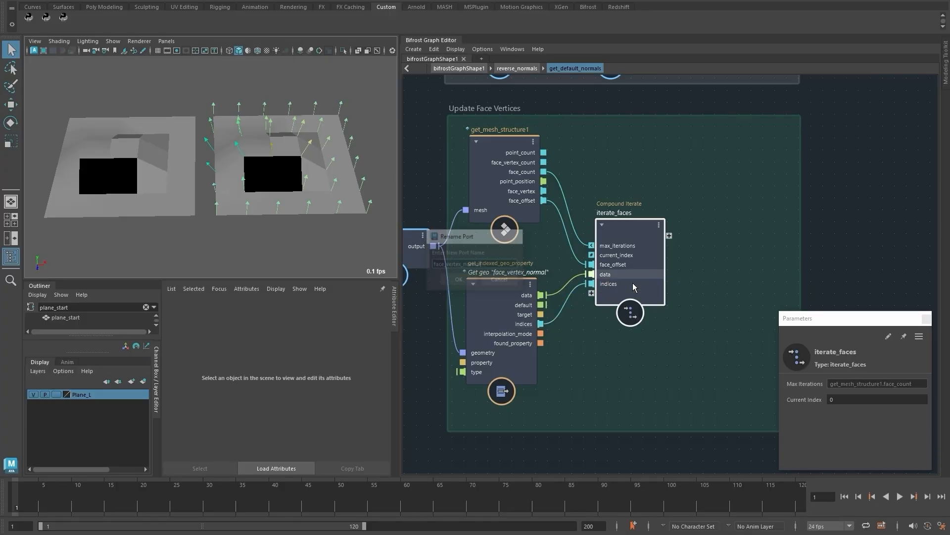
right_click(621, 284)
click(644, 287)
text(fvn_)
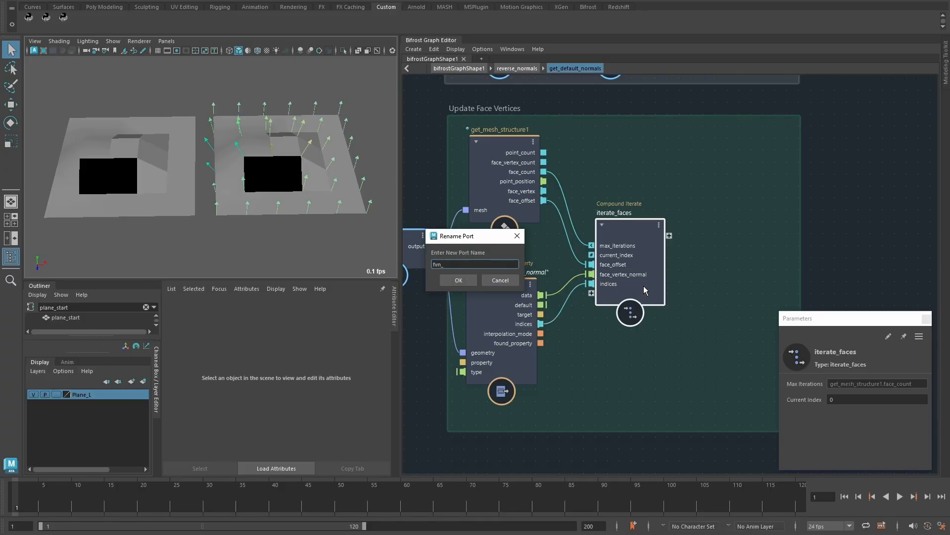
text(indices)
key(Return)
Inside iterate_faces, create a backdrop named Face_vertex_indices, enlarge it between the input and output nodes, and move the output farther away.
double_click(646, 237)
right_click(570, 260)
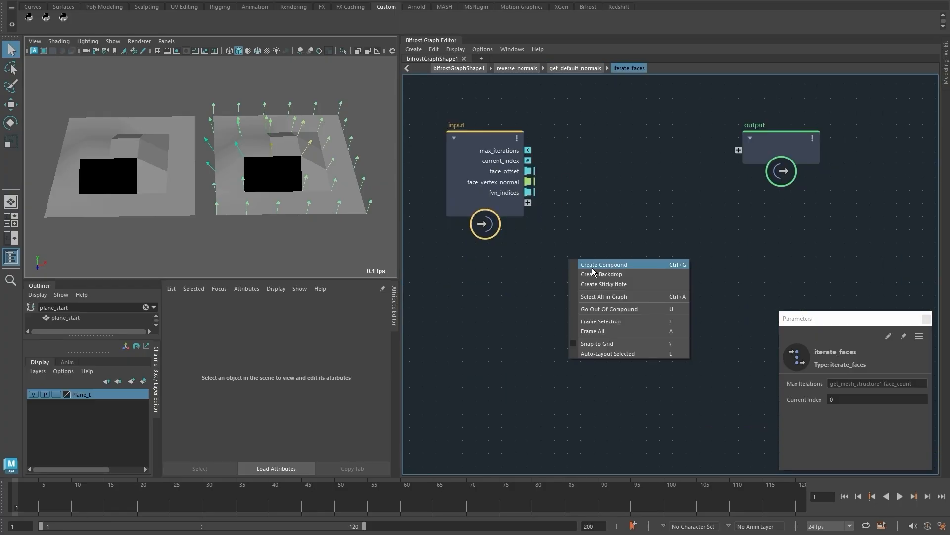
click(593, 274)
text(Face_vertex_indices)
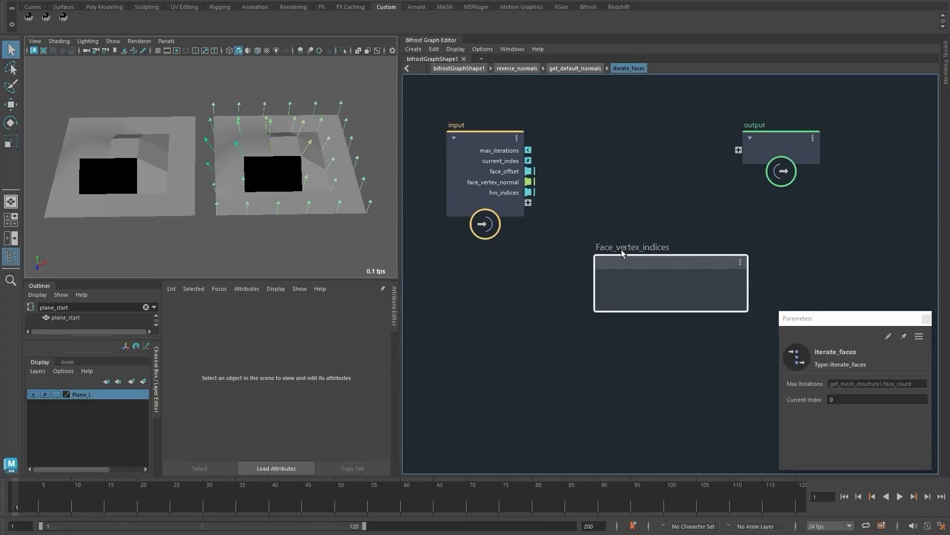
drag(612, 255, 605, 198)
drag(650, 312, 635, 394)
alt+middle_drag(717, 248, 641, 242)
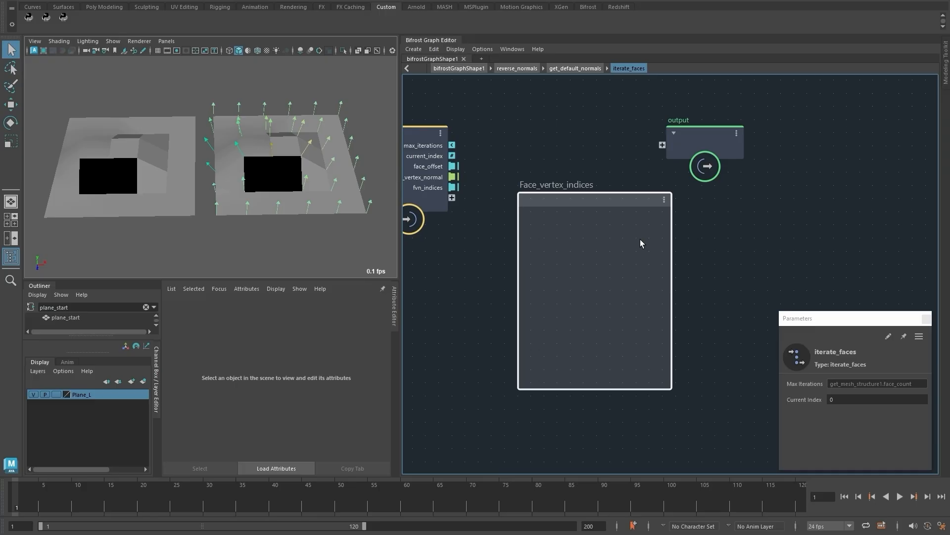
drag(699, 141, 872, 142)
drag(599, 193, 605, 239)
drag(672, 270, 766, 277)
Add an access_offset_array node inside the Face_vertex_indices backdrop.
click(587, 294)
key(Tab)
text(acce)
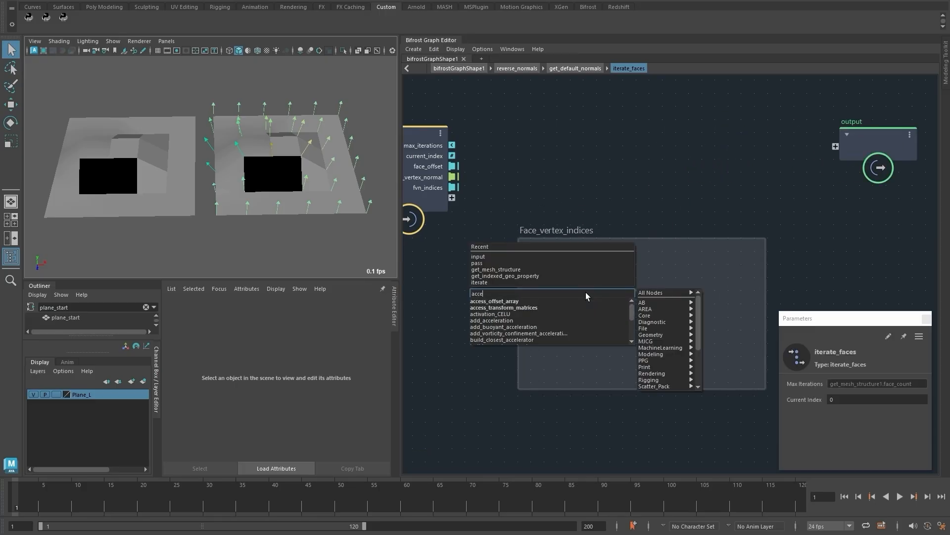
key(Down)
key(Return)
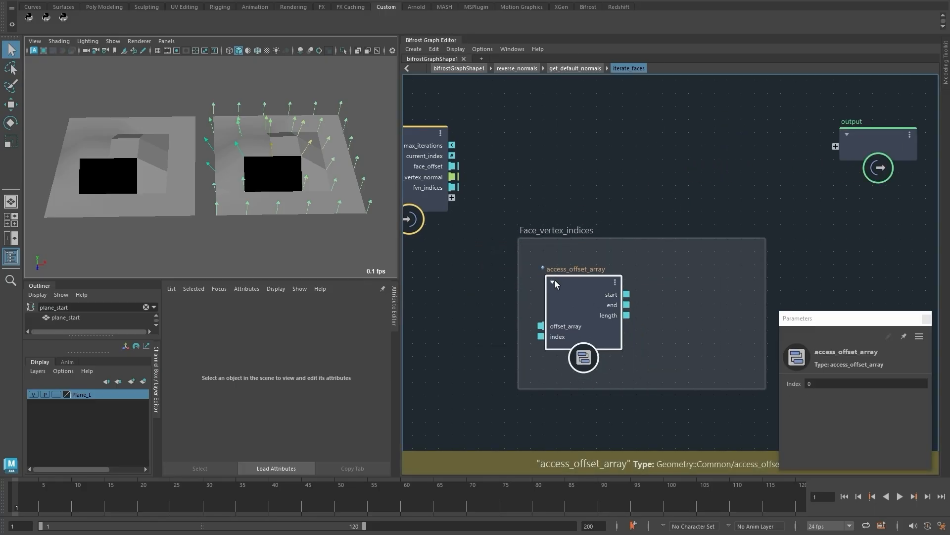
alt+middle_drag(465, 190, 515, 186)
drag(503, 185, 591, 322)
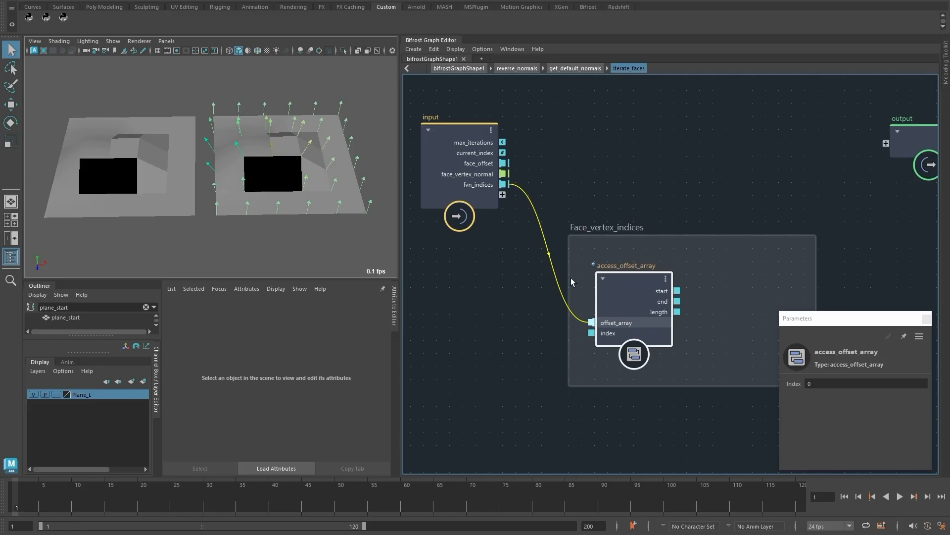
alt+middle_drag(514, 191, 479, 188)
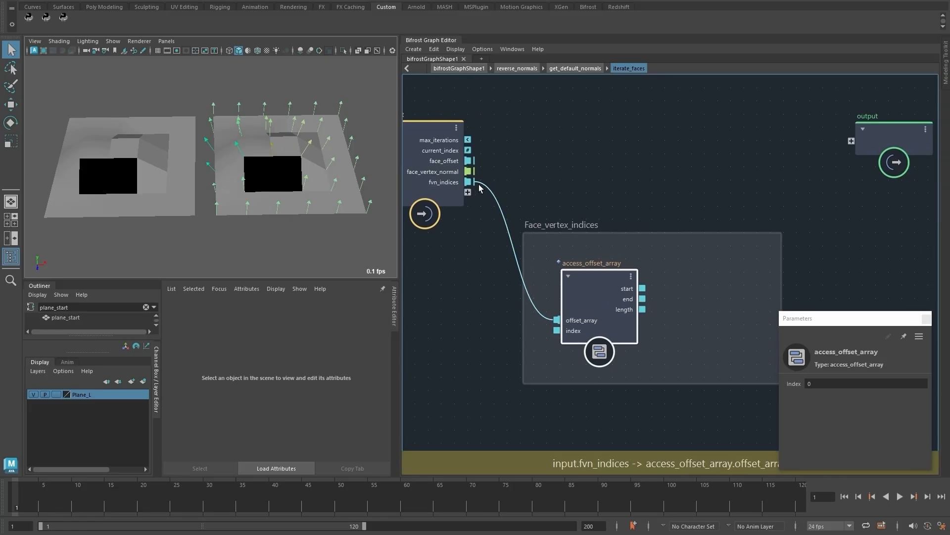
ctrl+alt+drag(470, 231, 494, 184)
Move the input's face_offset and then current_index ports to the end of the list, and connect face_offset to access_offset_array's offset_array.
right_click(452, 161)
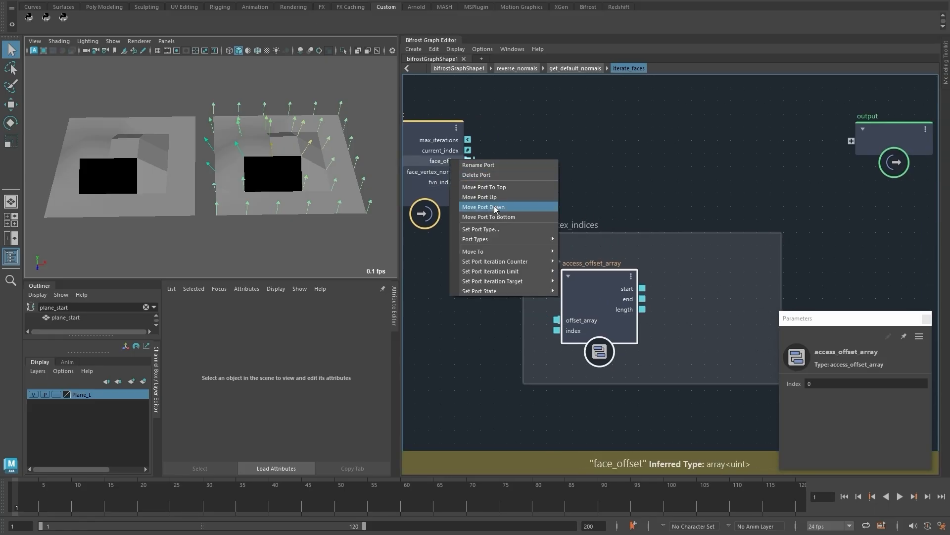
click(483, 214)
right_click(446, 150)
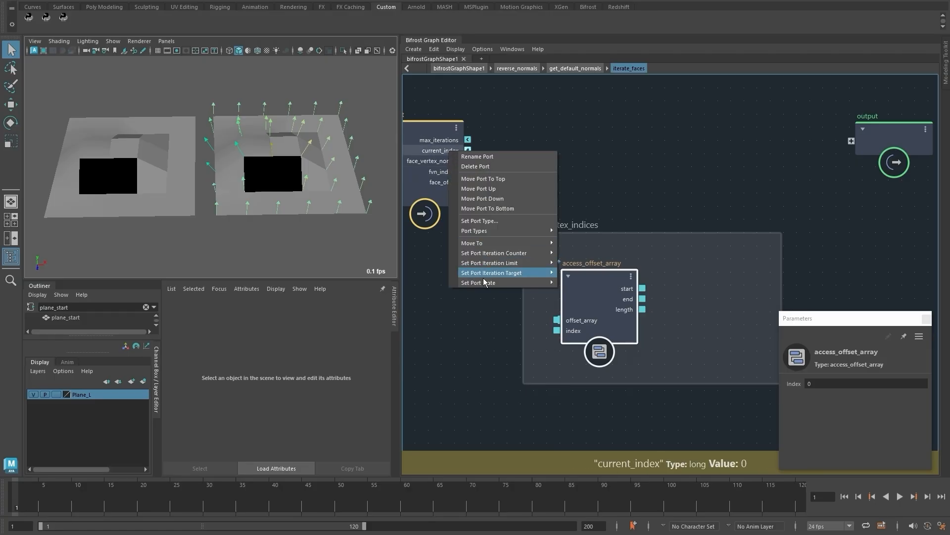
click(483, 231)
drag(498, 194, 556, 320)
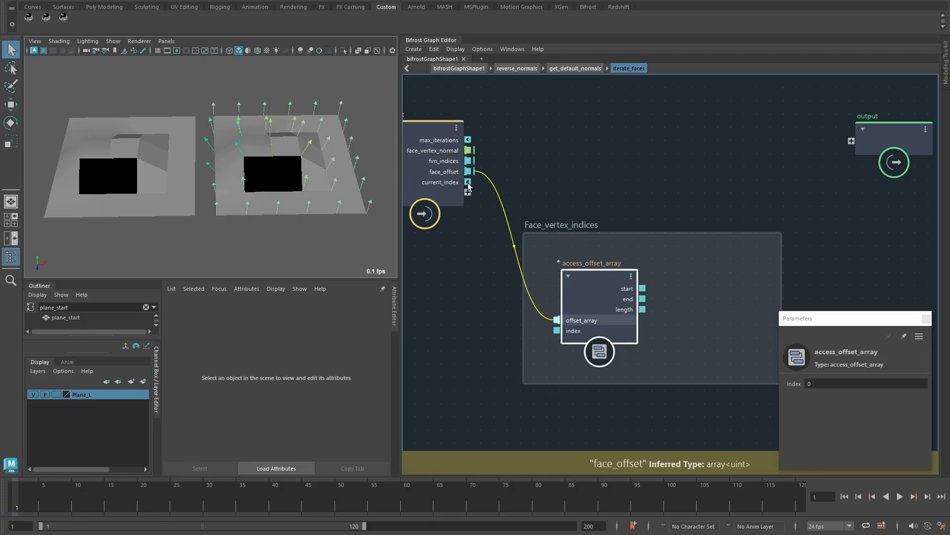
Connect the input's current_index to access_offset_array's index and shift the node aside within the Face_vertex_indices backdrop.
drag(468, 183, 557, 330)
drag(578, 289, 562, 290)
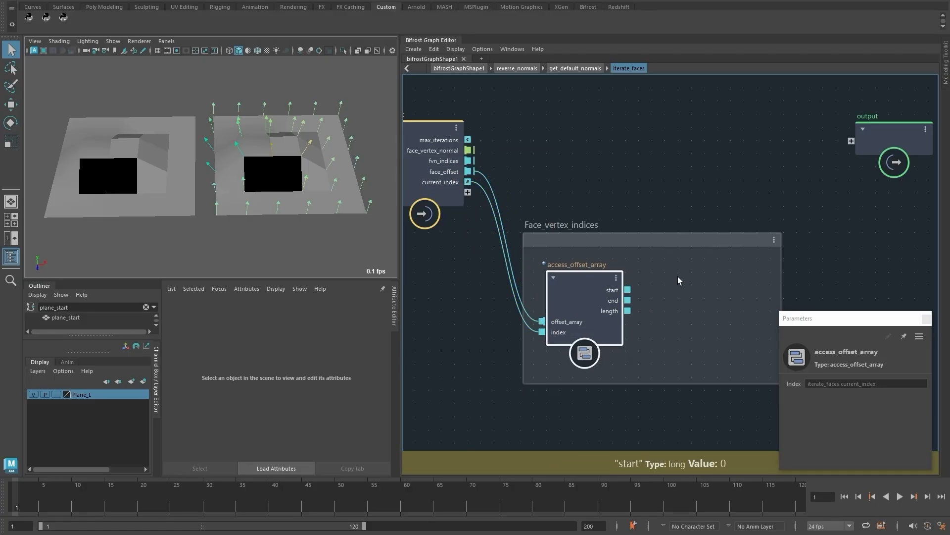
Add a sequence_array node inside the backdrop, fed by access_offset_array's length as size and start as start, and open its step for editing.
key(Tab)
text(seq)
click(666, 279)
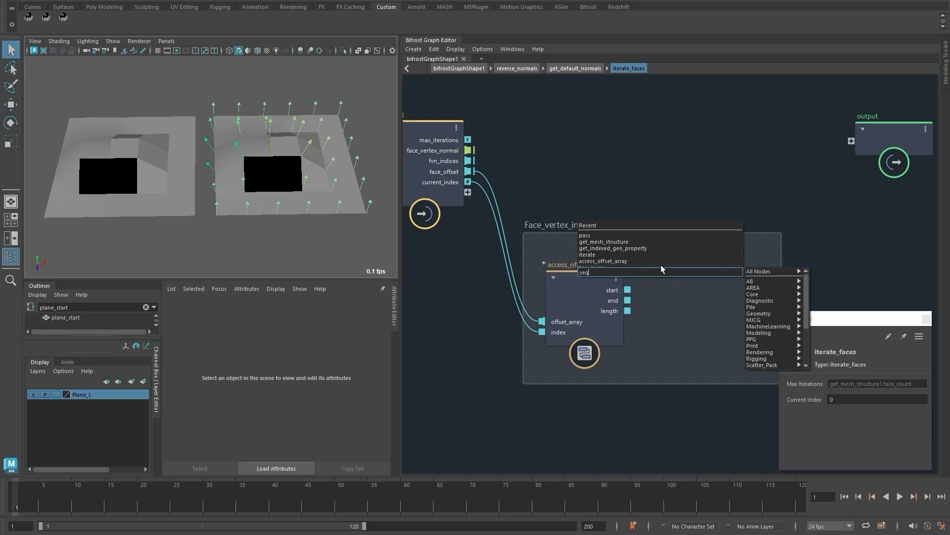
key(Return)
drag(627, 290, 689, 297)
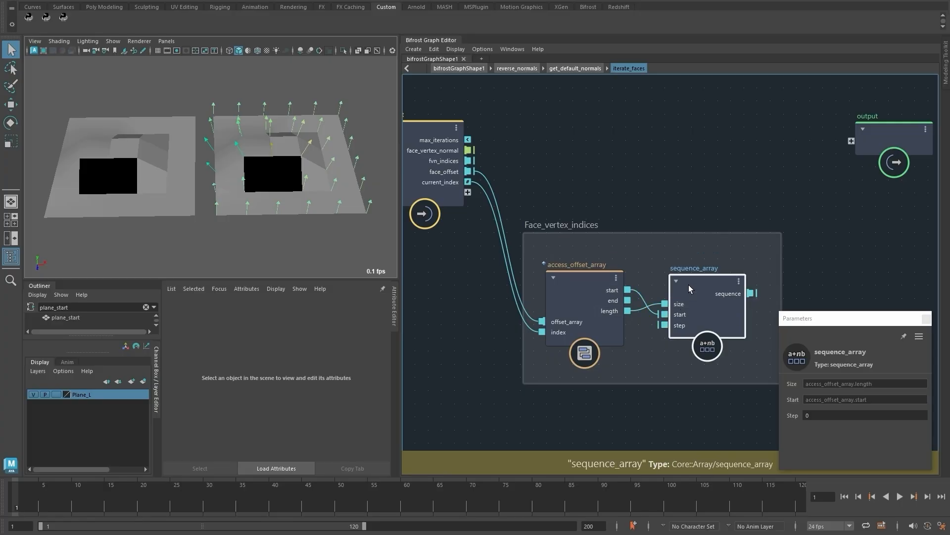
click(824, 414)
Add a get_from_array node near the output, with fvn_indices as its array and sequence_array's sequence as its index.
scroll(705, 292, down, 2)
middle_drag(693, 175, 643, 149)
drag(802, 143, 874, 129)
click(757, 150)
key(Tab)
text(get_from)
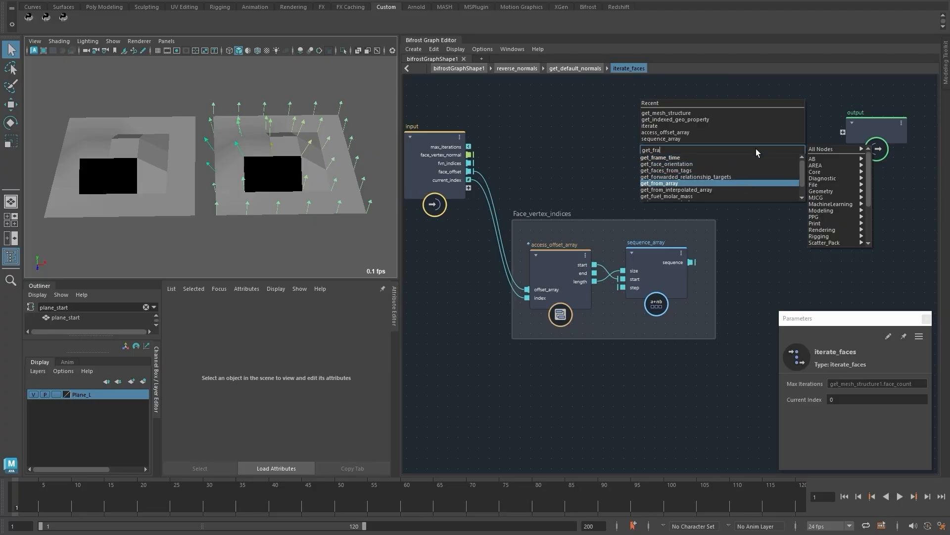
key(Return)
drag(471, 162, 742, 169)
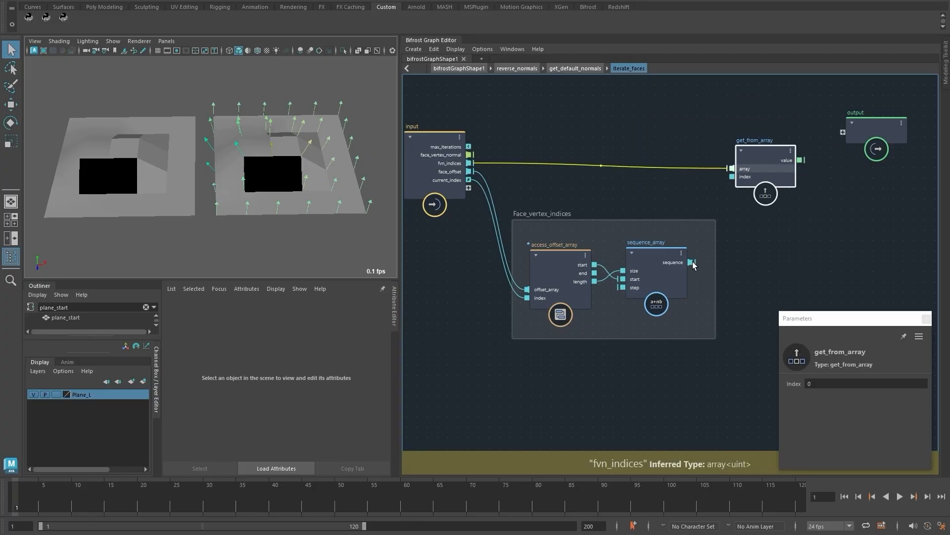
drag(695, 266, 735, 178)
drag(750, 188, 746, 211)
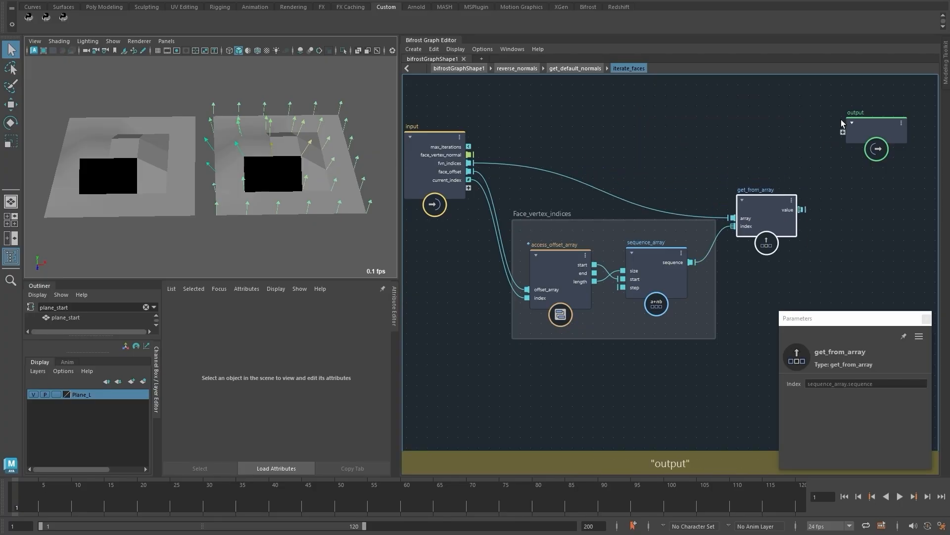
Add a second get_from_array node, with face_vertex_normal as its array and the first get_from_array's value as its index.
alt+middle_drag(842, 120, 841, 158)
drag(437, 192, 449, 164)
scroll(678, 159, down, 1)
key(Tab)
text(get fr)
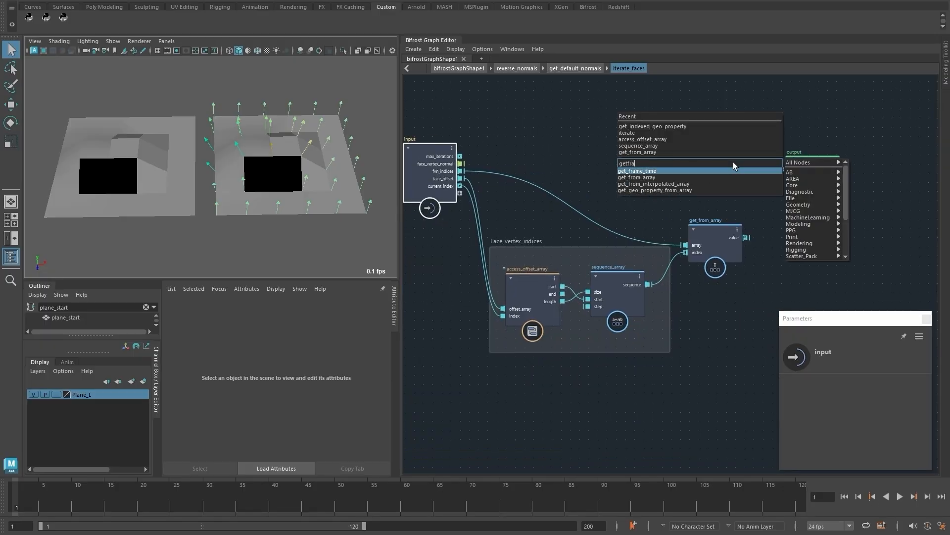
key(Down)
key(Return)
drag(804, 165, 860, 166)
drag(747, 186, 750, 166)
drag(459, 163, 791, 165)
drag(746, 237, 764, 178)
drag(711, 226, 711, 199)
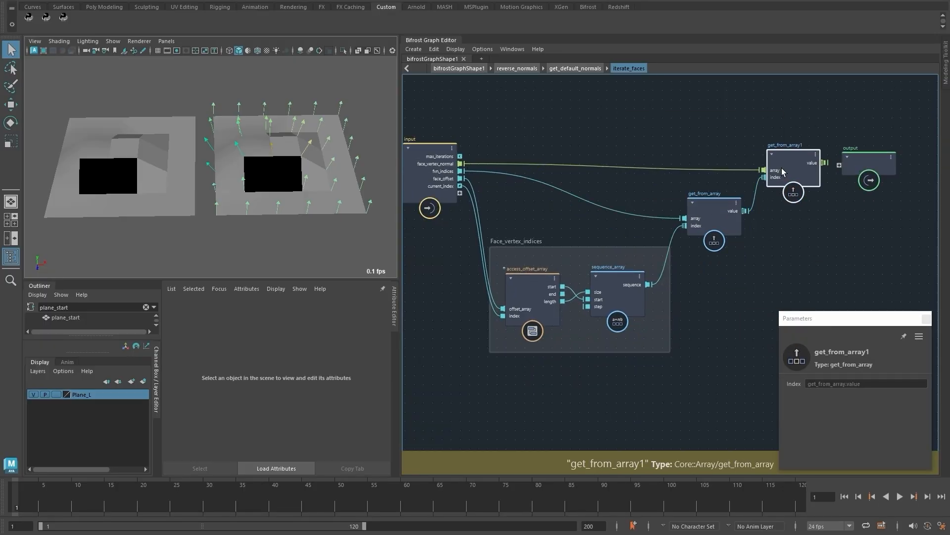
drag(783, 168, 783, 165)
Move the output node farther out and connect the second get_from_array's value to it as a new port.
alt+middle_drag(849, 163, 782, 165)
drag(787, 163, 829, 158)
drag(756, 162, 822, 164)
right_click(823, 164)
mouse_move(863, 267)
click(789, 266)
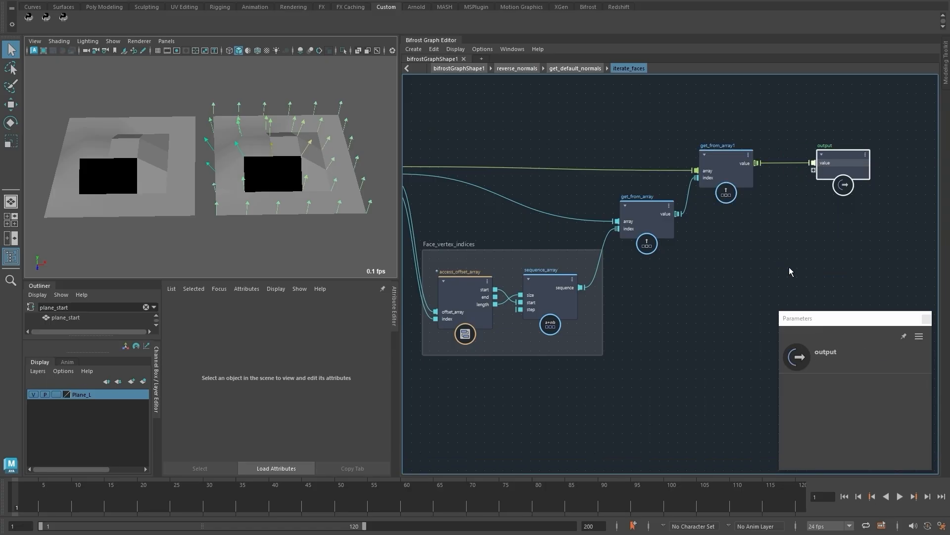
key(a)
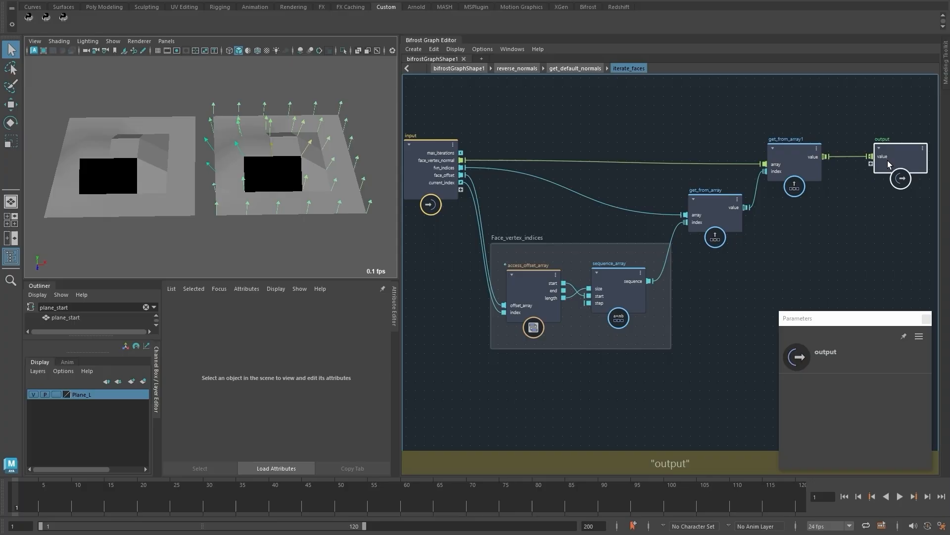
Back in get_default_normals, add a flatten_nested_array node and connect iterate_faces' value to its nested_array.
click(566, 70)
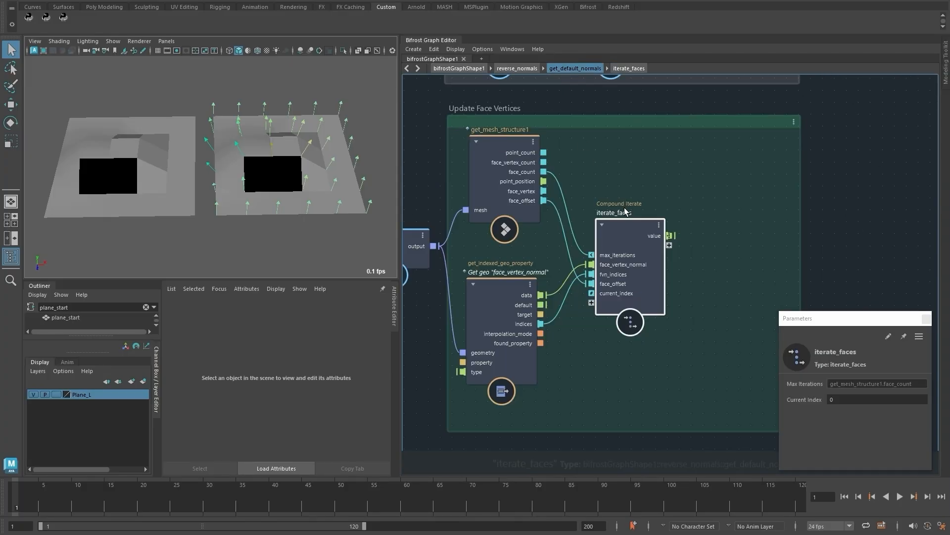
key(Tab)
text(flatte)
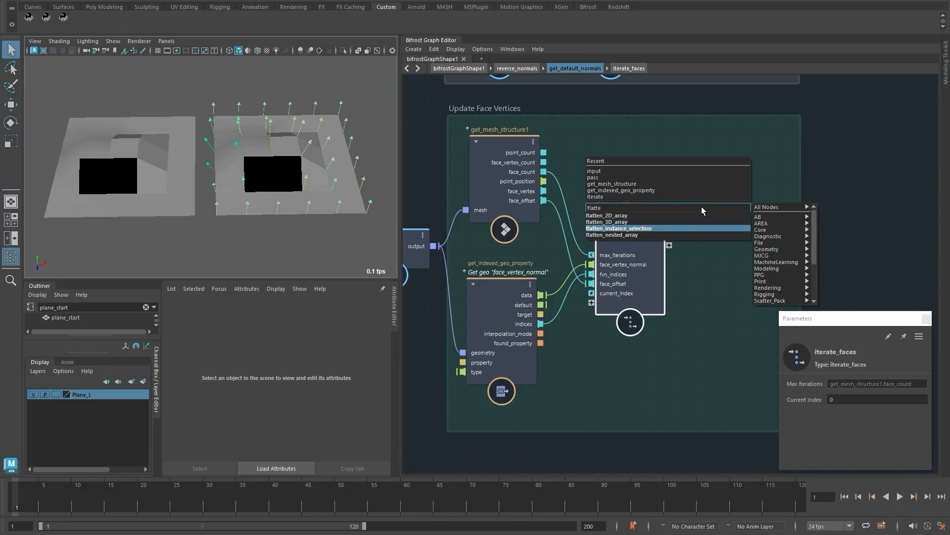
key(Down)
key(Return)
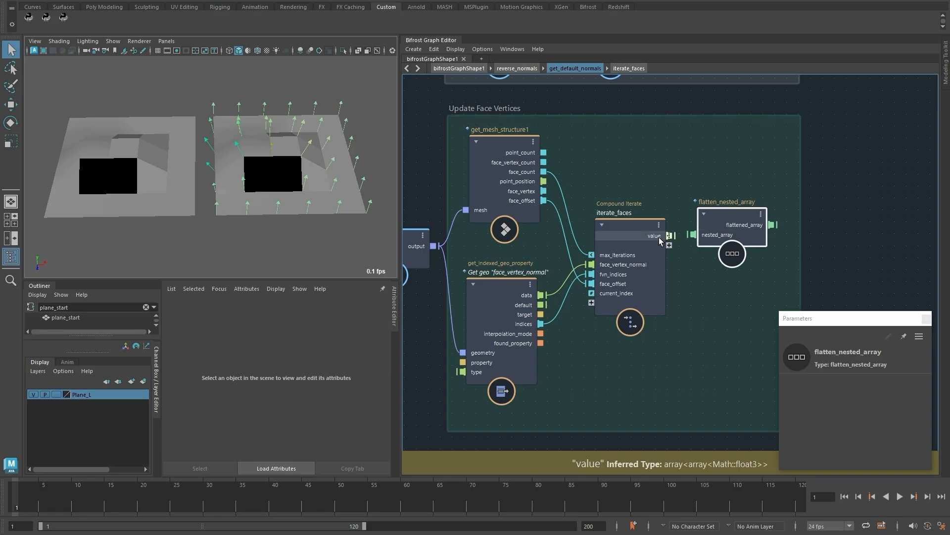
drag(669, 235, 690, 237)
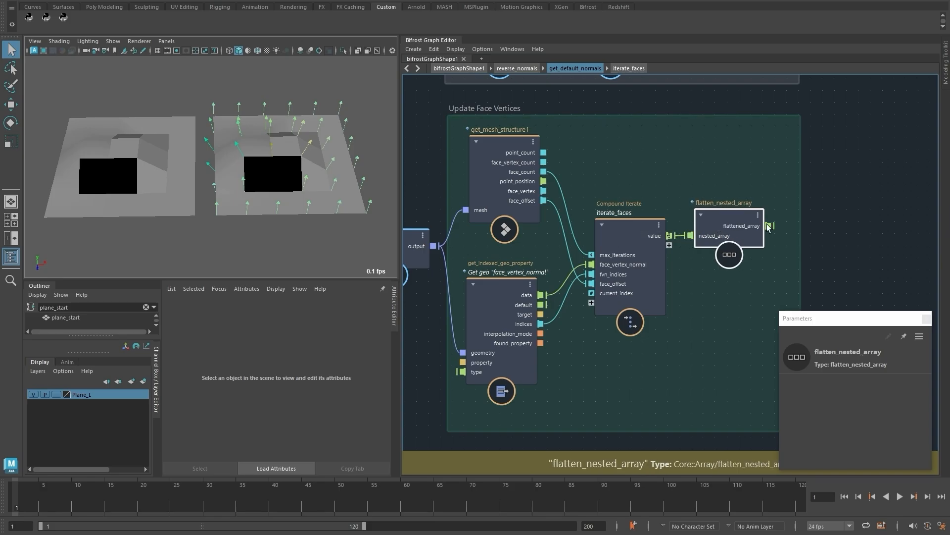
Connect flatten_nested_array's flattened_array to switch_component_type's face_vertex_component.
drag(770, 225, 779, 170)
alt+middle_drag(782, 158, 679, 312)
alt+middle_drag(763, 79, 574, 411)
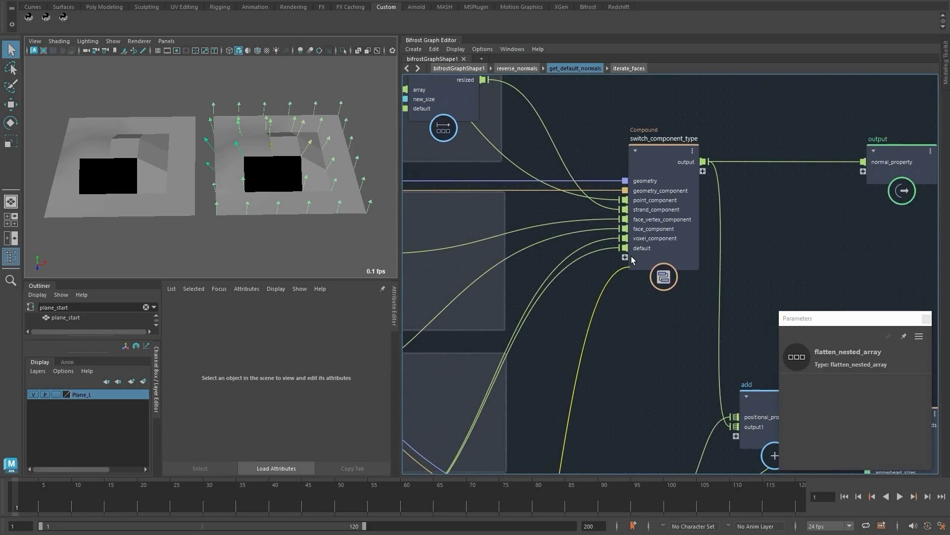
click(641, 222)
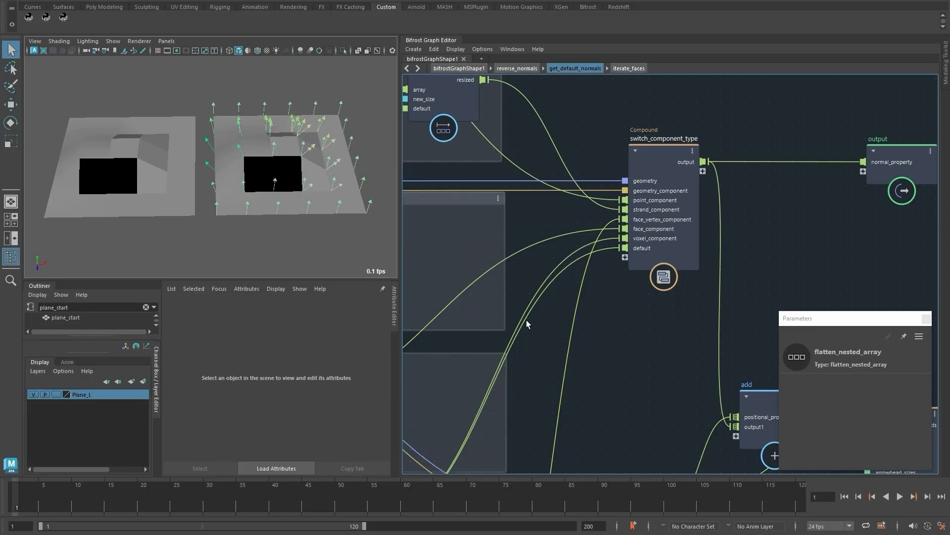
Return to reverse_normals and test its Geometry Component as point_component, ending on face_component.
click(529, 69)
click(690, 206)
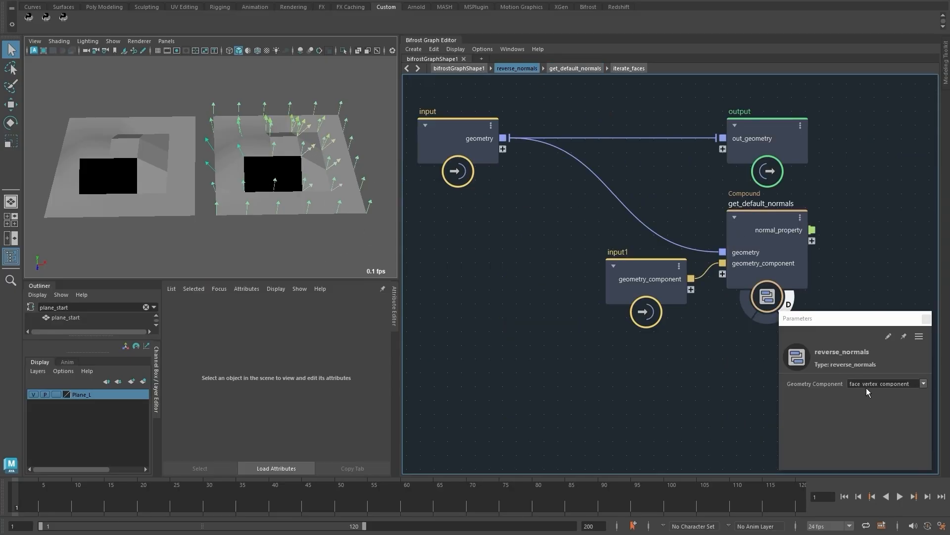
click(923, 383)
click(910, 393)
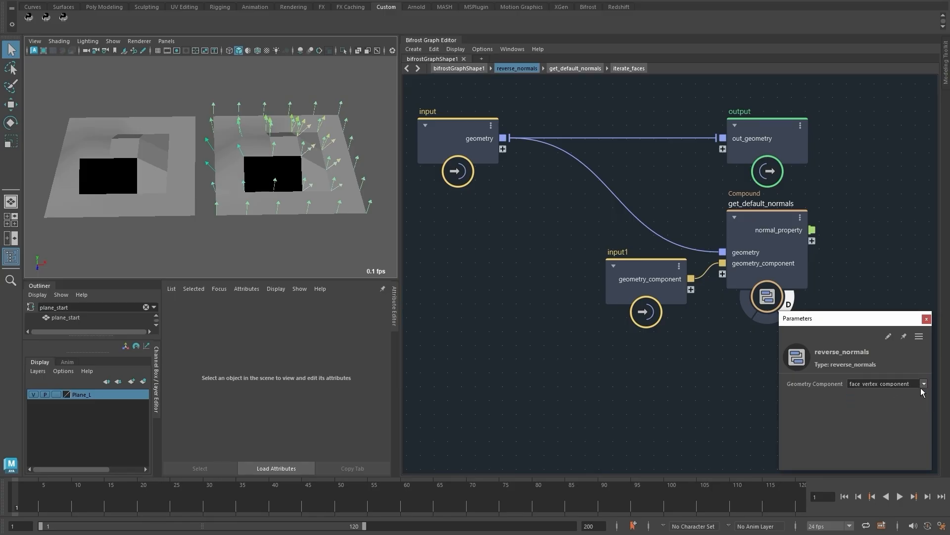
click(925, 385)
click(903, 394)
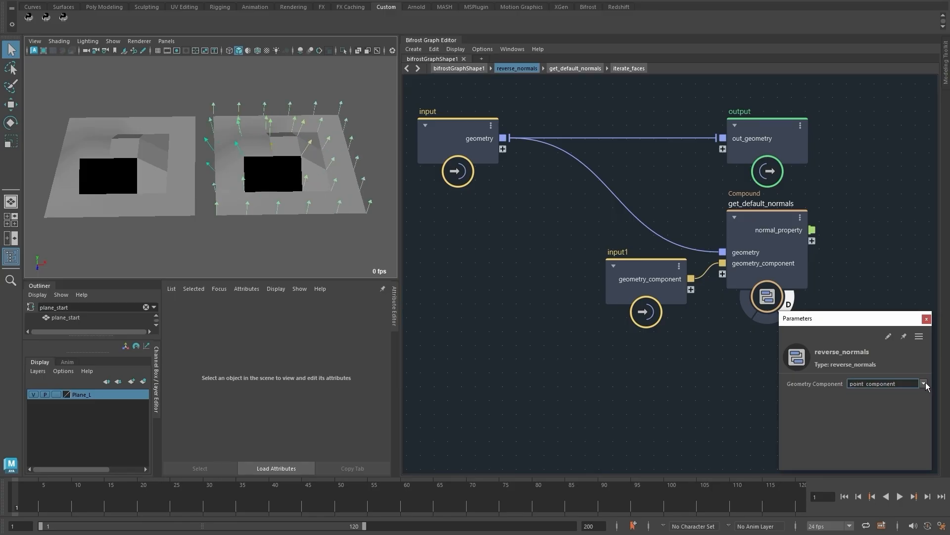
click(924, 384)
click(908, 399)
click(543, 306)
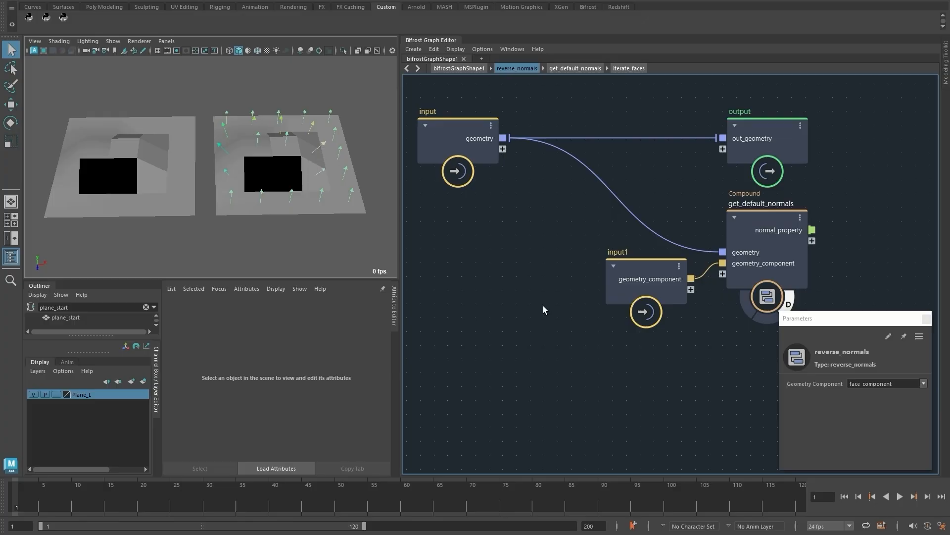